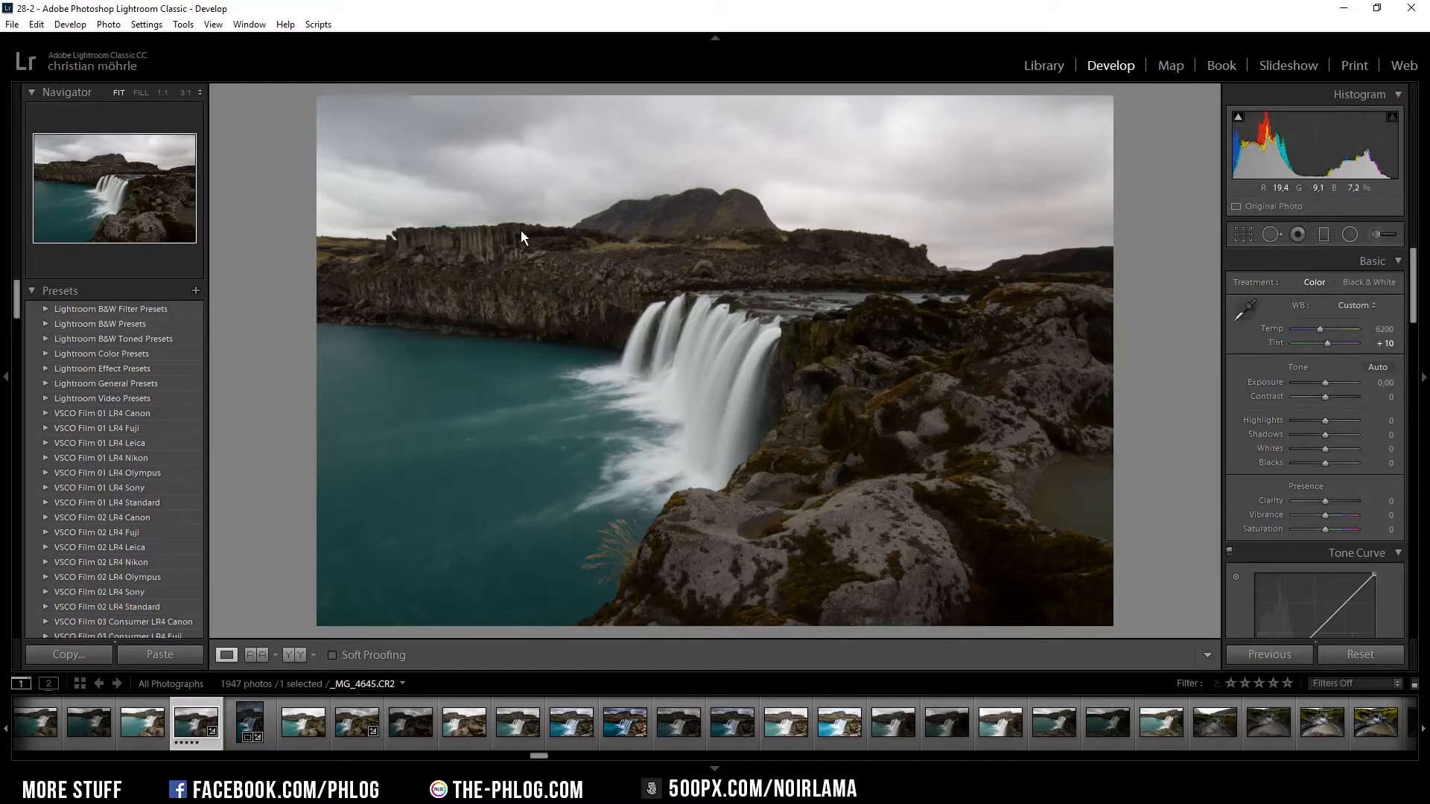
Step: Crop the photo to a portrait frame around the waterfall and mountain, straightened by −1.60
{"action": "left_click", "coordinate": [1245, 233]}
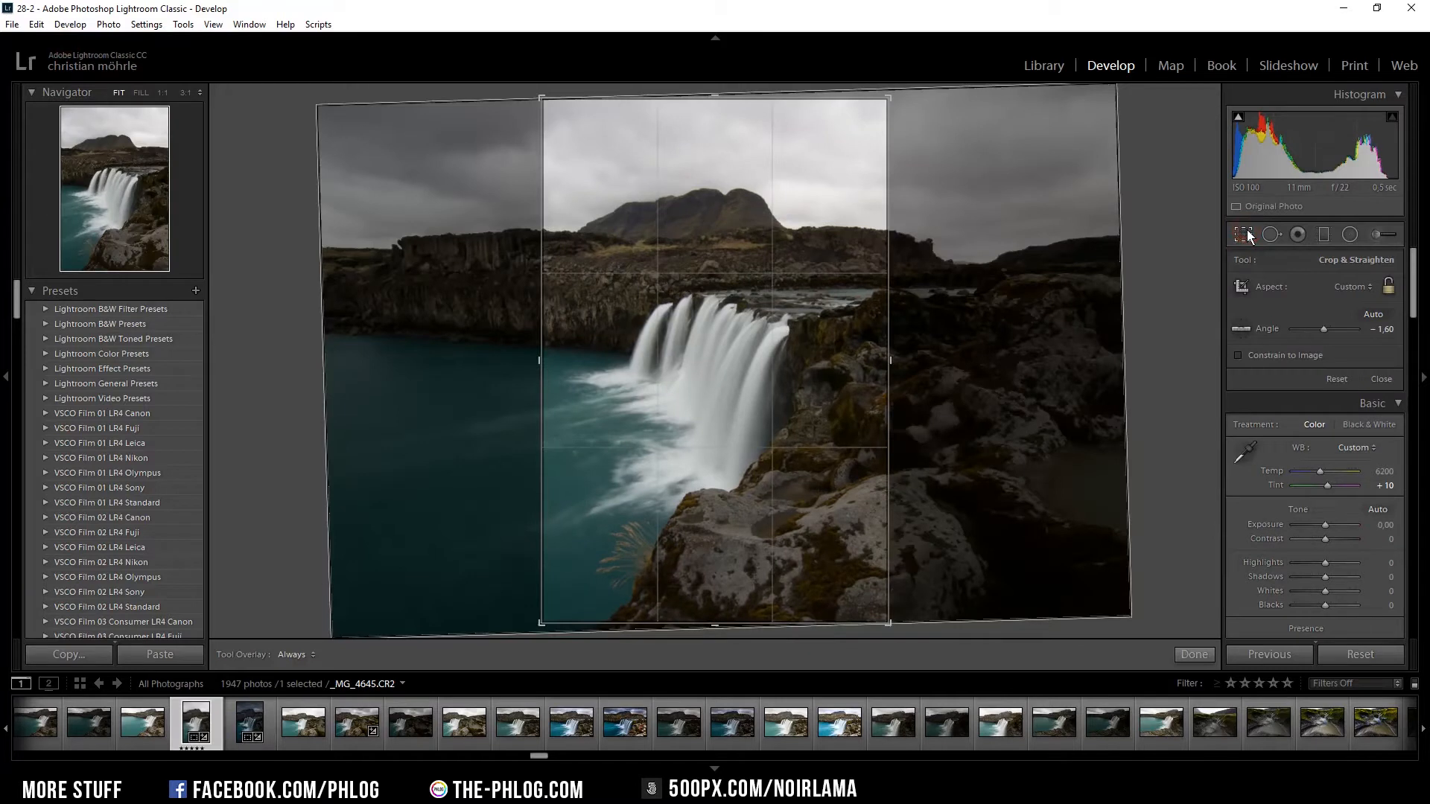
{"action": "left_click", "coordinate": [1250, 236]}
Step: Turn on chromatic aberration removal and profile corrections in Lens Corrections
{"action": "left_click", "coordinate": [1413, 456]}
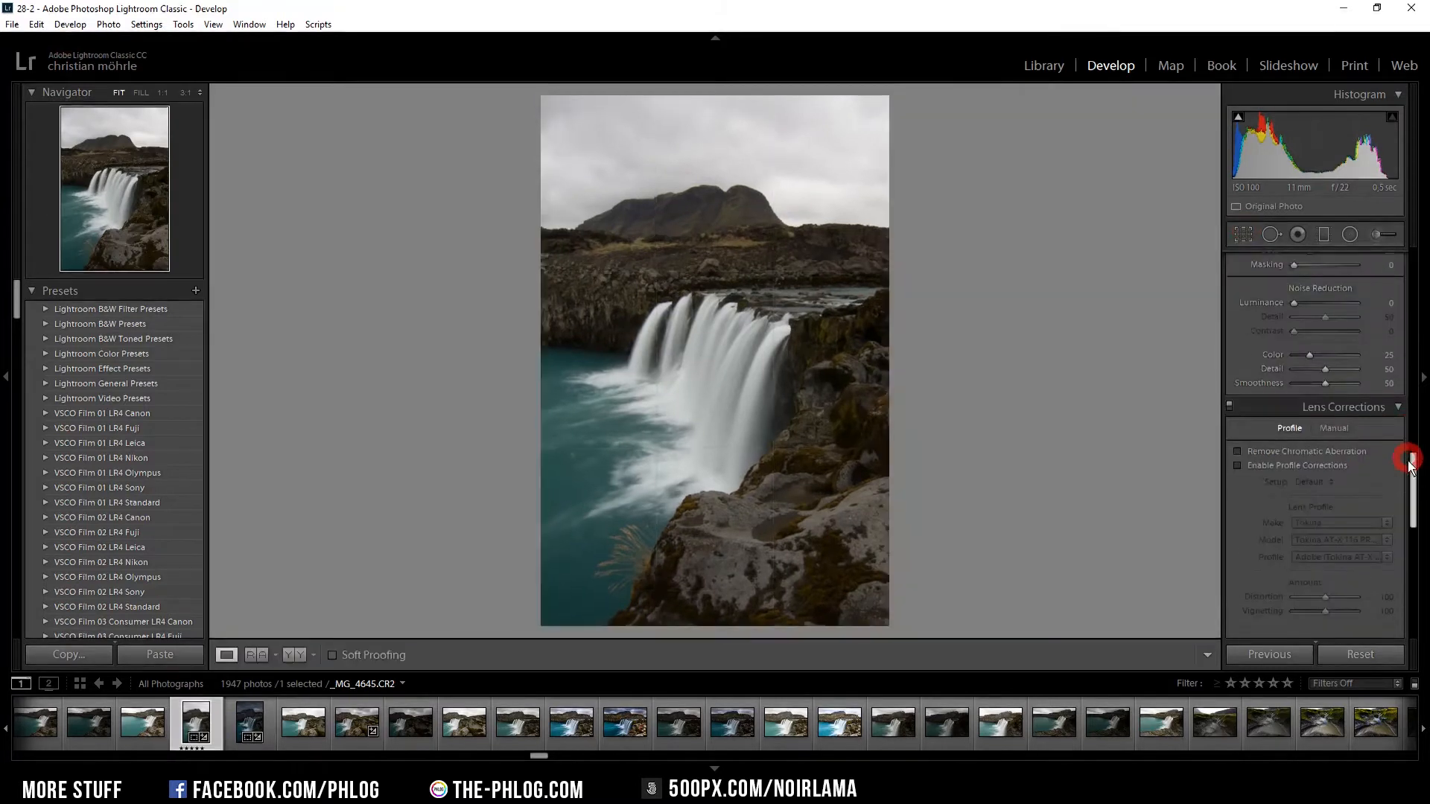
{"action": "left_click", "coordinate": [1307, 449]}
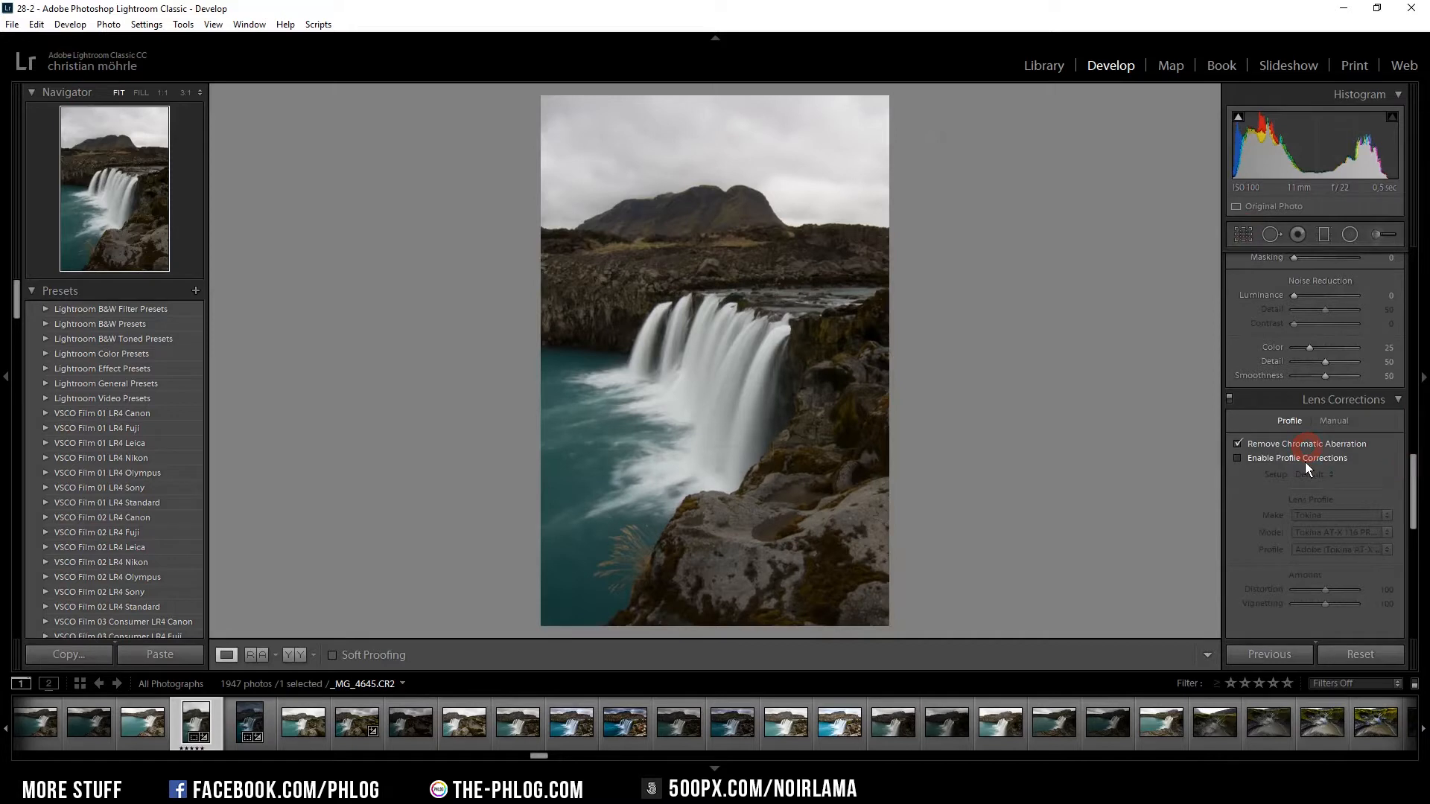
{"action": "left_click", "coordinate": [1305, 462]}
Step: In Camera Calibration, raise the red and green primary hues, lower the blue primary hue, and compare the photo with and without the calibration
{"action": "left_click_drag", "start_coordinate": [1413, 477], "coordinate": [1409, 583]}
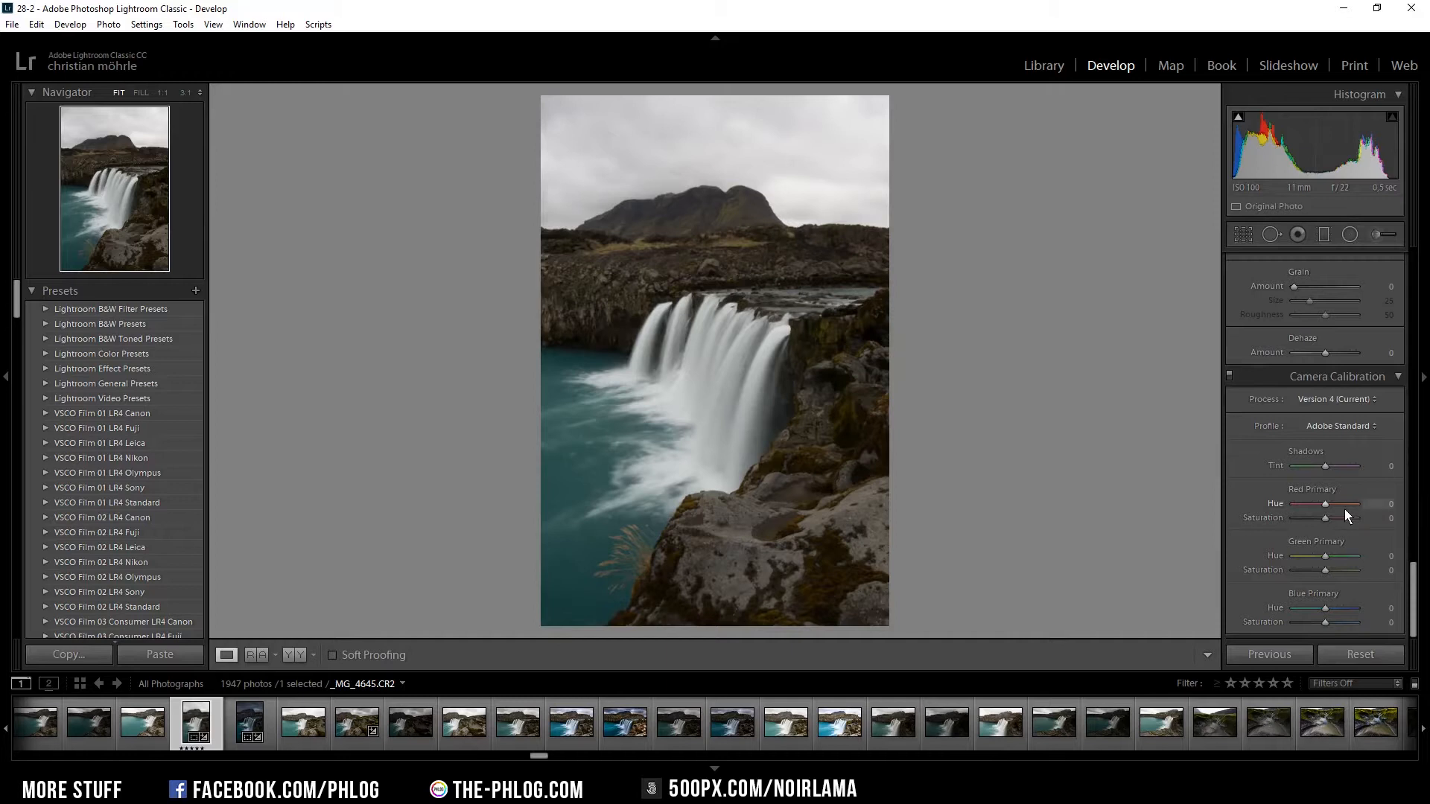
{"action": "left_click_drag", "start_coordinate": [1319, 501], "coordinate": [1334, 506]}
{"action": "left_click_drag", "start_coordinate": [1325, 555], "coordinate": [1332, 556]}
{"action": "left_click_drag", "start_coordinate": [1324, 608], "coordinate": [1314, 607]}
{"action": "left_click", "coordinate": [1231, 376]}
{"action": "left_click", "coordinate": [1230, 375]}
{"action": "left_click", "coordinate": [1231, 375]}
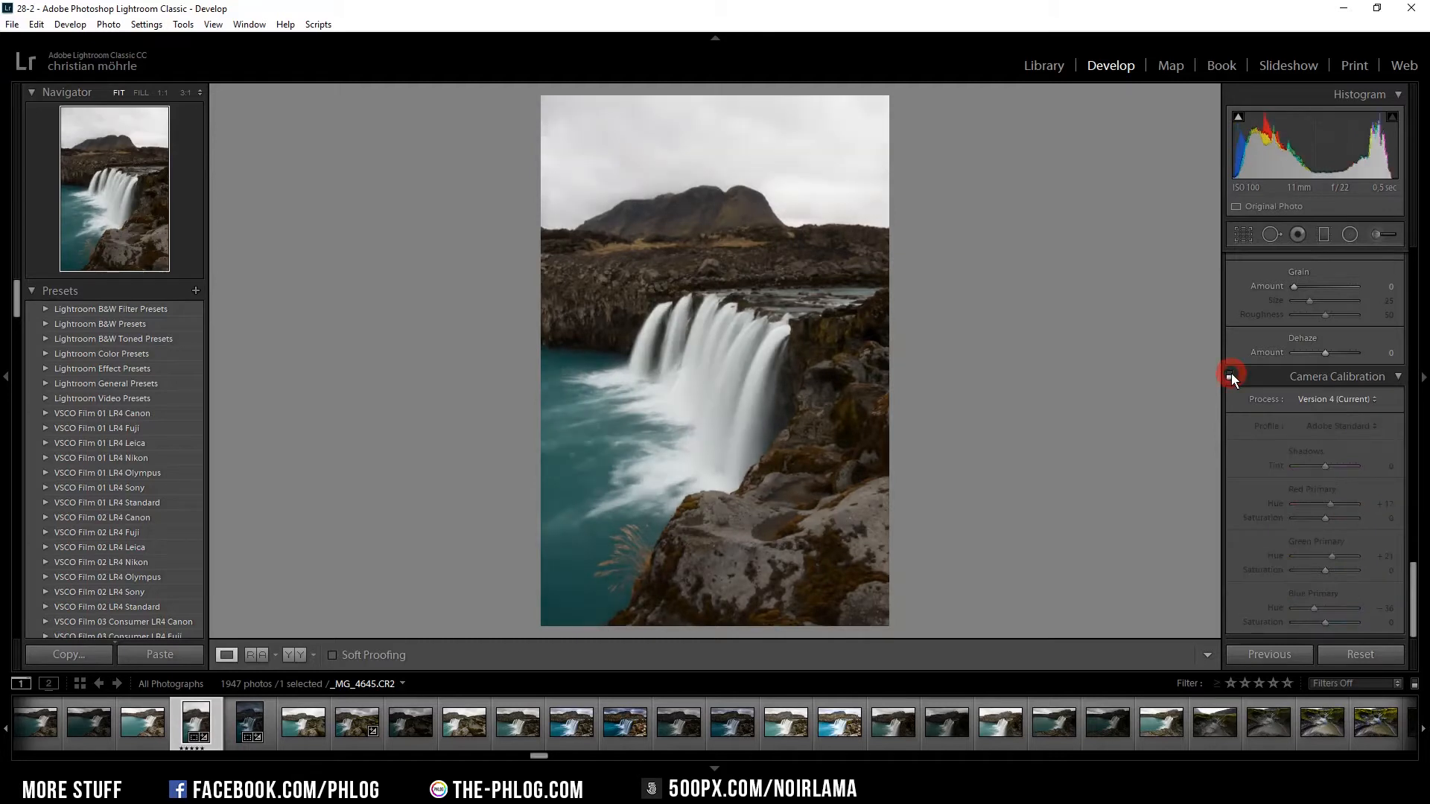
{"action": "left_click", "coordinate": [1230, 375]}
Step: Set the basic adjustments to Temp 5691, Contrast +33, Highlights −76, Shadows +52, Whites +31, Blacks +36, Clarity +10 and Vibrance +14
{"action": "scroll", "coordinate": [1317, 328], "scroll_direction": "up", "scroll_amount": 10}
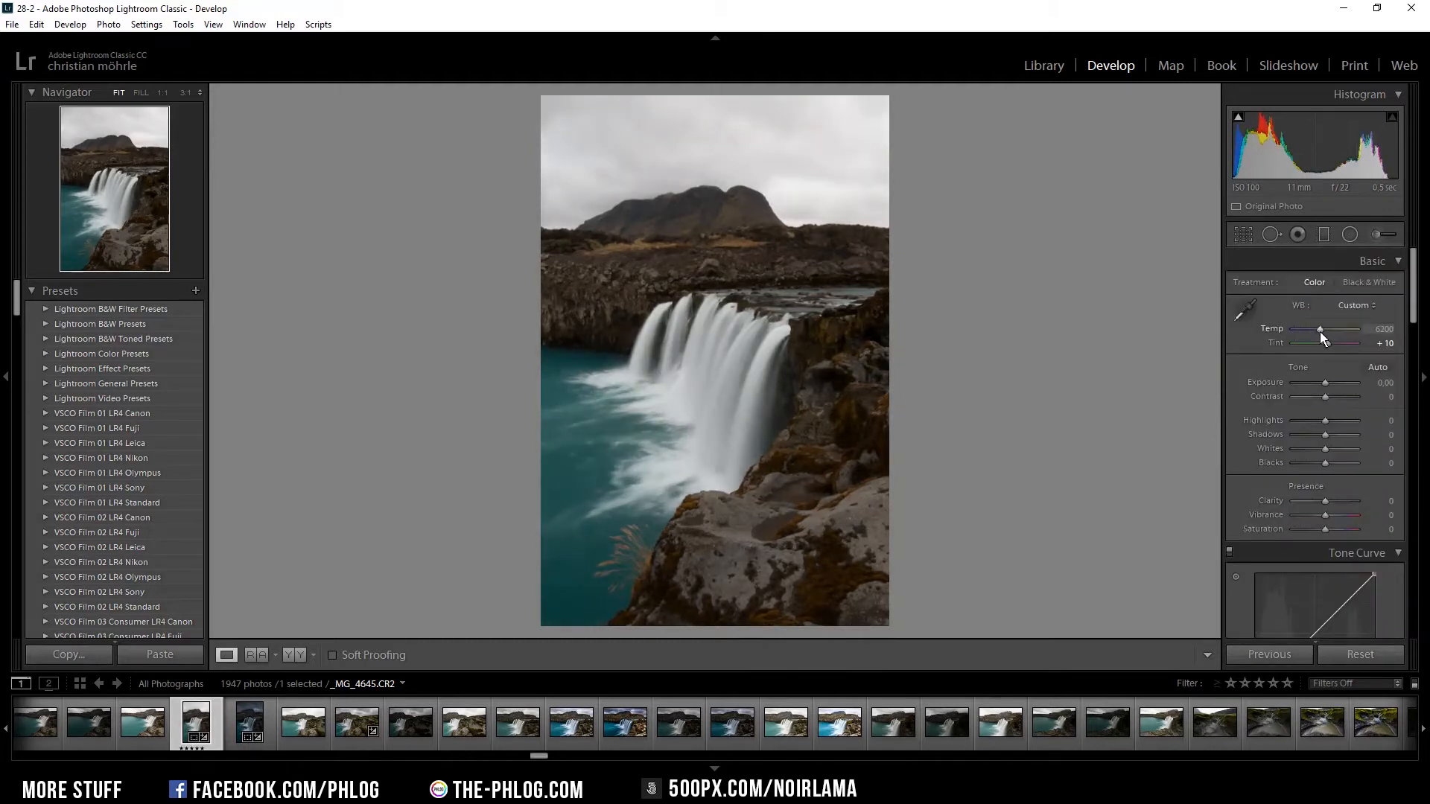
{"action": "left_click_drag", "start_coordinate": [1320, 330], "coordinate": [1316, 329]}
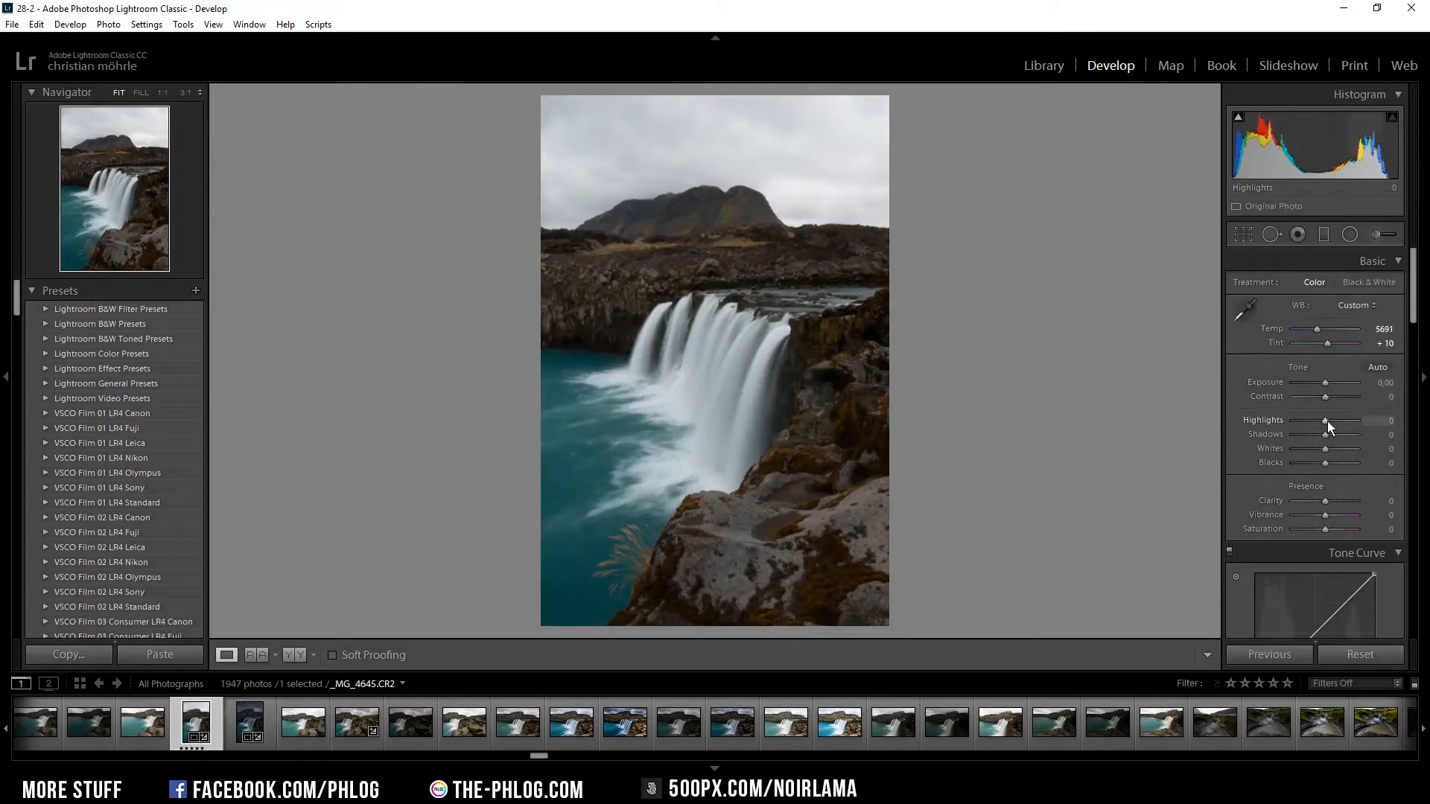
{"action": "left_click_drag", "start_coordinate": [1324, 422], "coordinate": [1338, 464]}
{"action": "left_click_drag", "start_coordinate": [1327, 396], "coordinate": [1337, 396]}
{"action": "left_click_drag", "start_coordinate": [1325, 502], "coordinate": [1328, 502]}
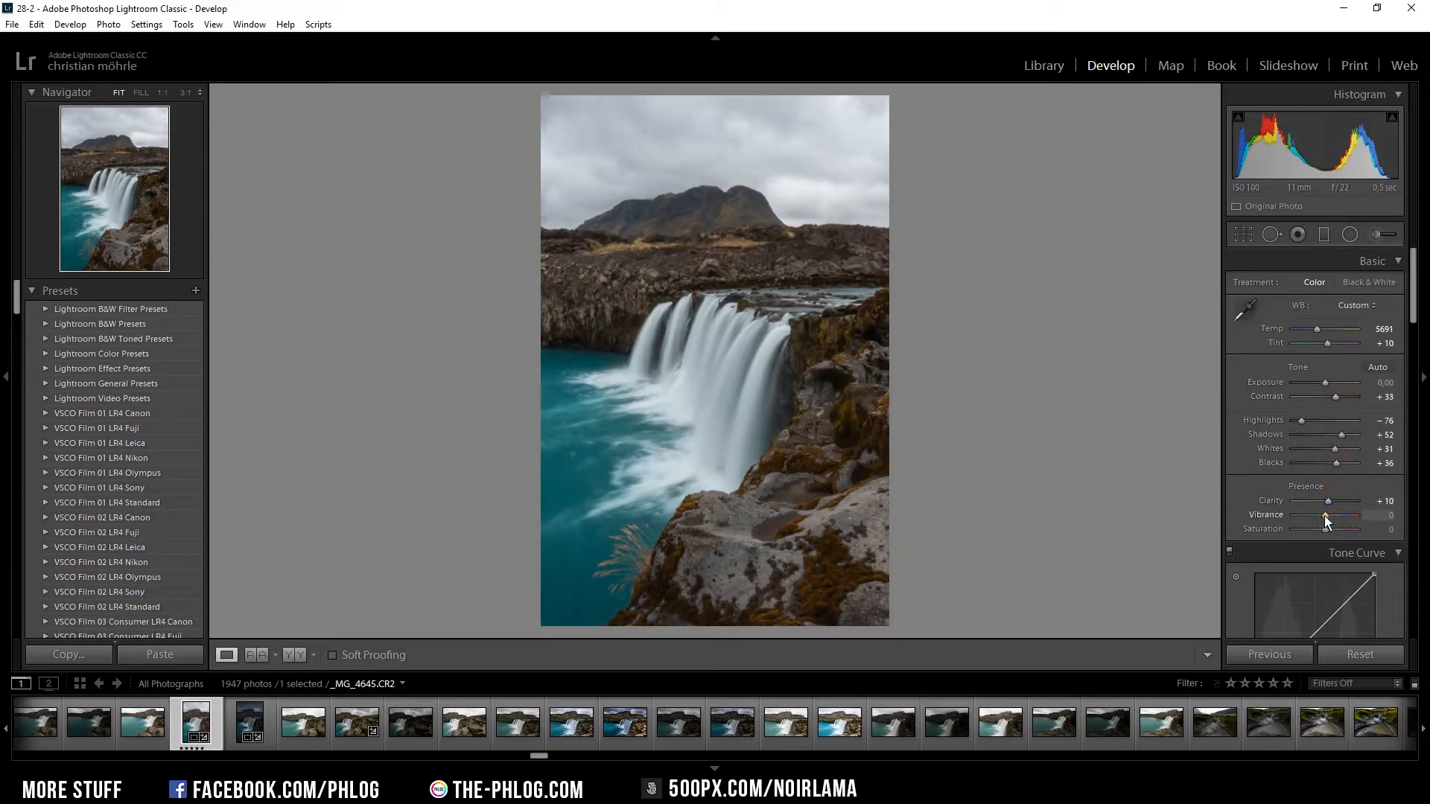
{"action": "left_click_drag", "start_coordinate": [1329, 517], "coordinate": [1331, 517]}
Step: Darken the upper sky's graduated filter with an exposure of about −0.70
{"action": "left_click", "coordinate": [1325, 239]}
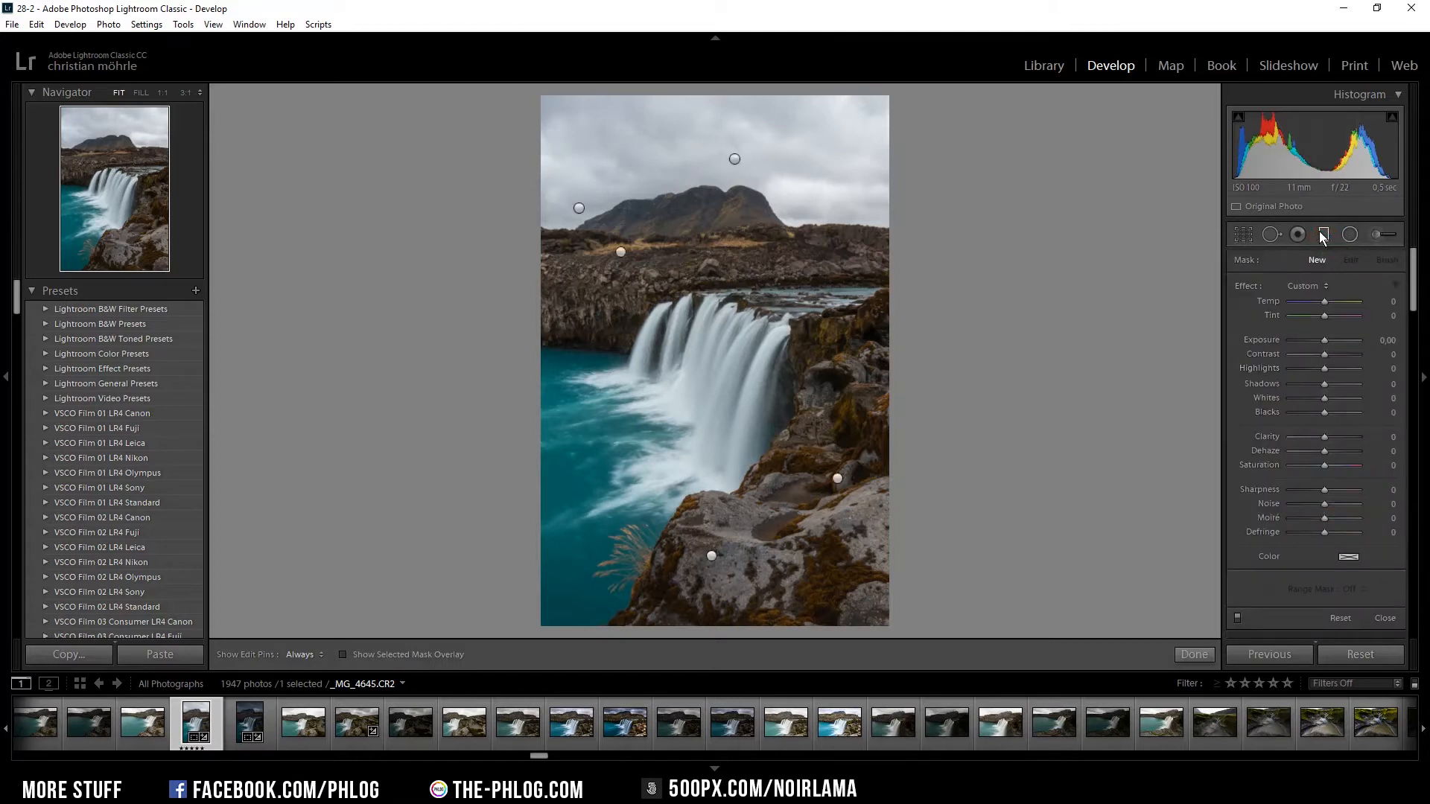
{"action": "left_click", "coordinate": [738, 161]}
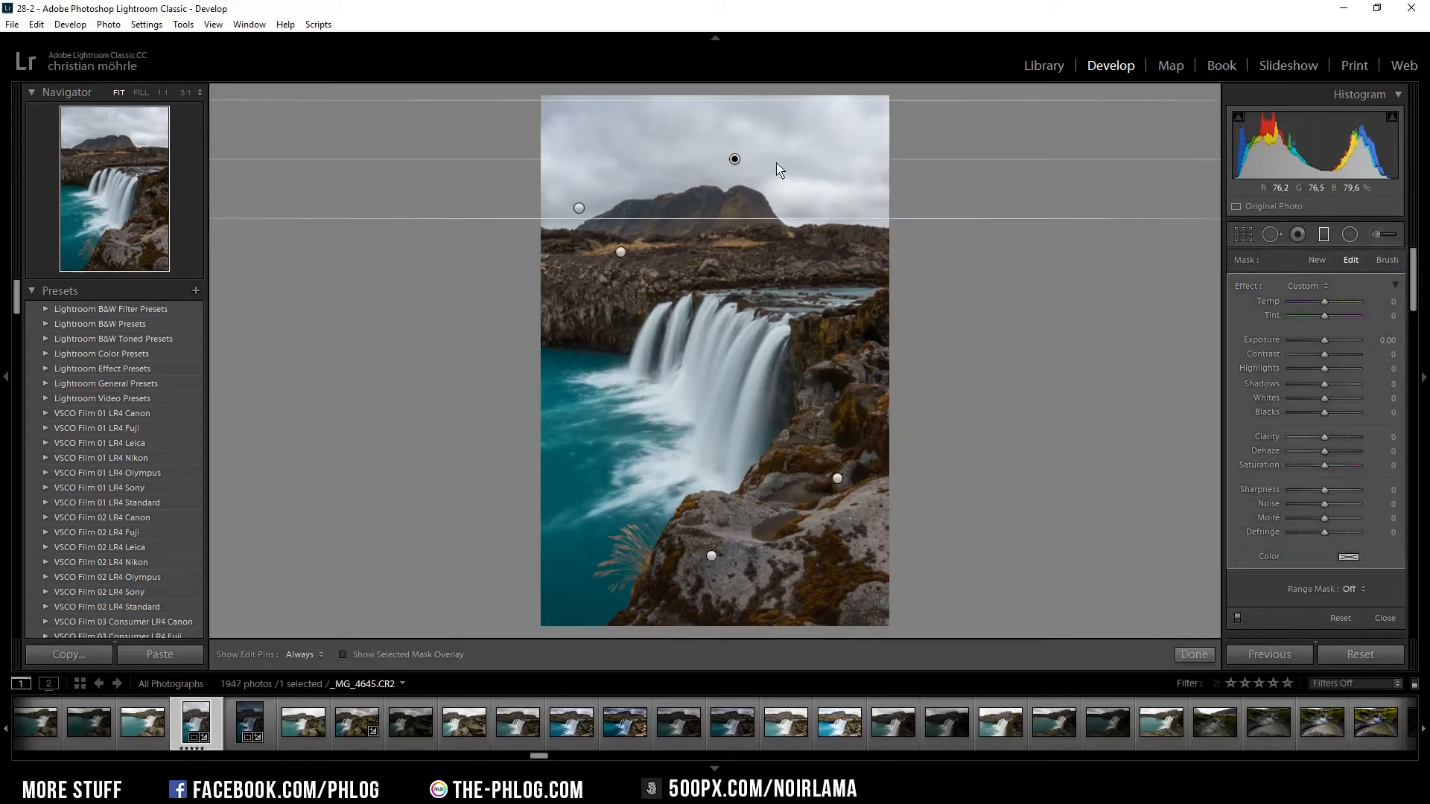
{"action": "left_click_drag", "start_coordinate": [1325, 342], "coordinate": [1317, 342]}
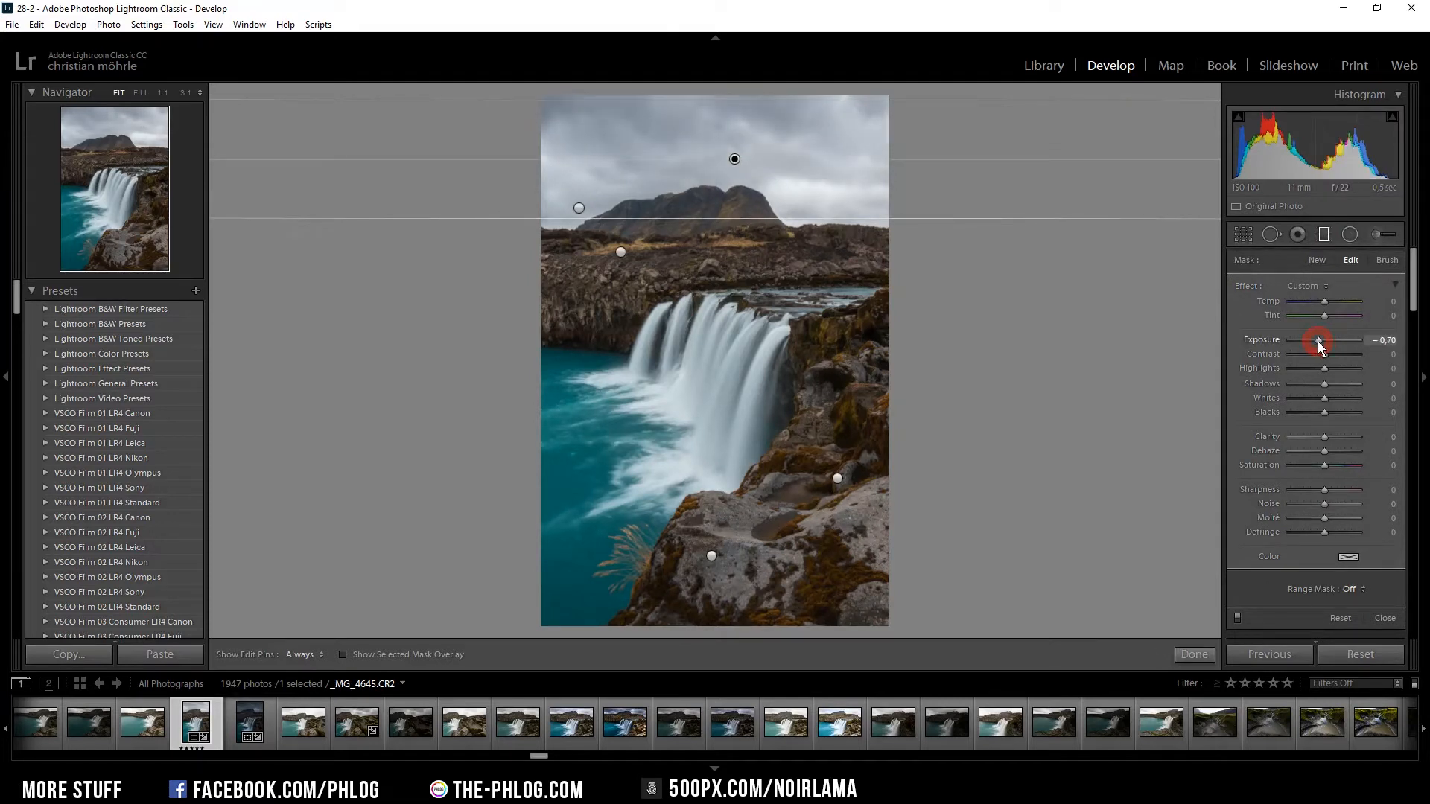
Step: Set exposure to about −0.35 in the lower sky's graduated filter and Highlights to −78 in the one just below the horizon
{"action": "left_click", "coordinate": [578, 209]}
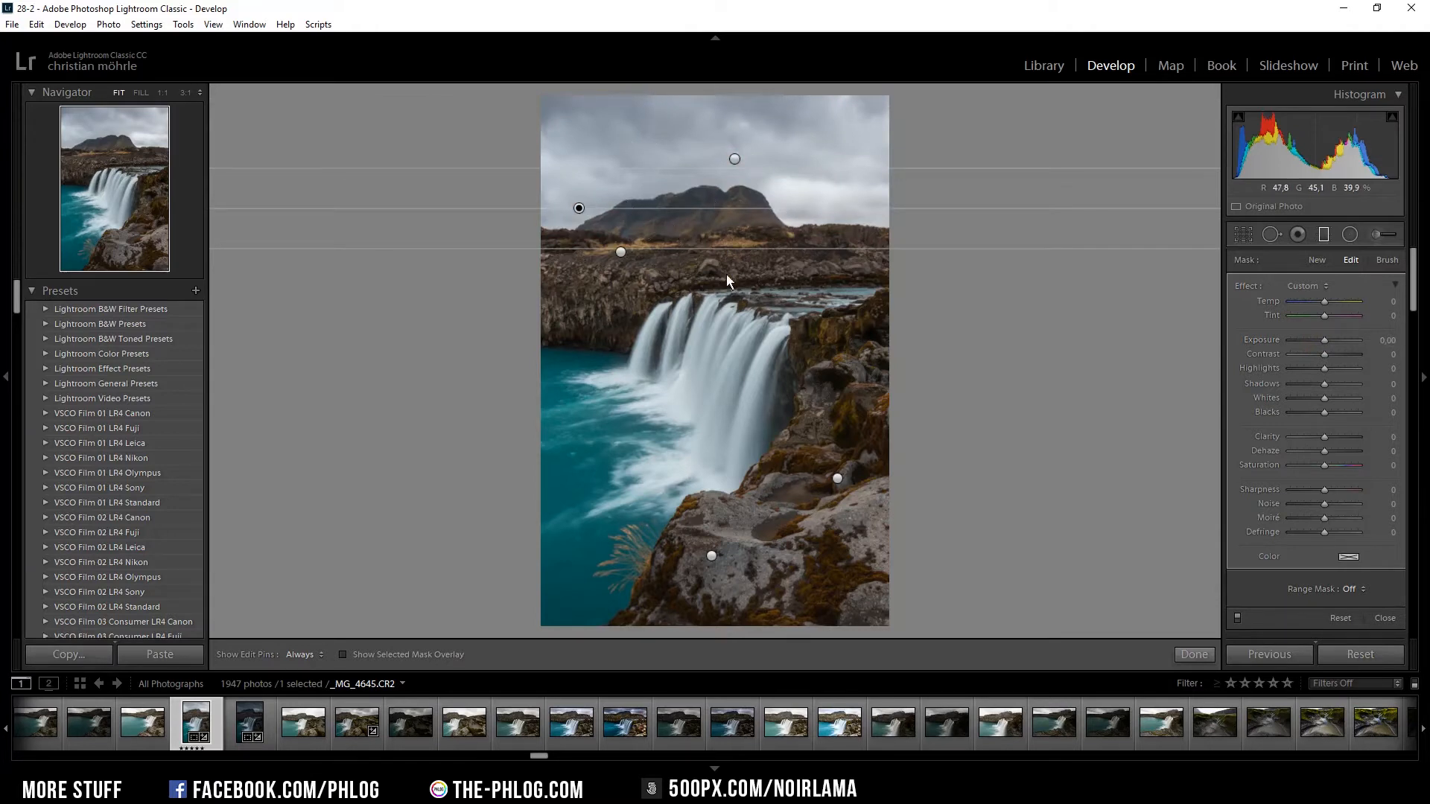
{"action": "left_click_drag", "start_coordinate": [1325, 343], "coordinate": [1322, 342]}
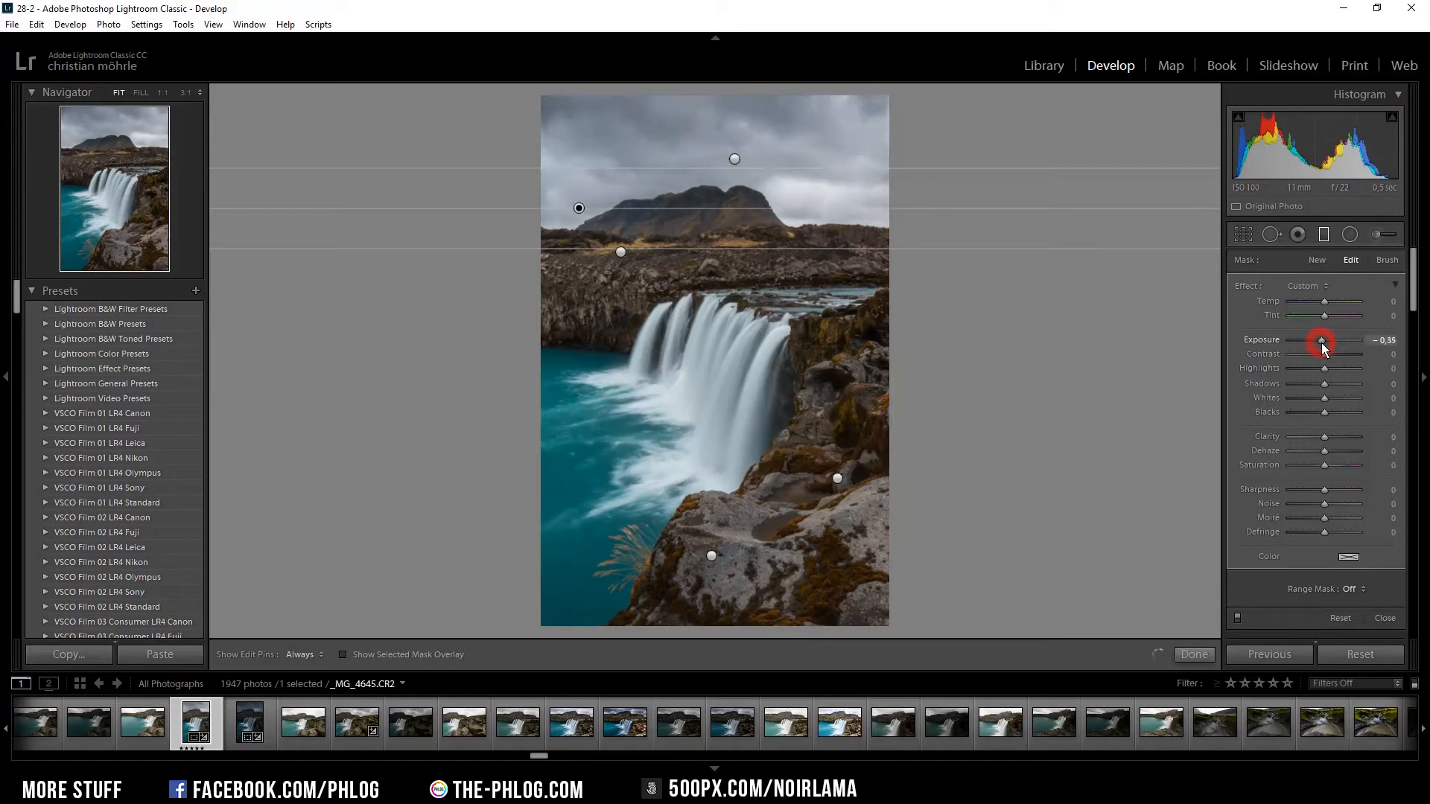
{"action": "left_click", "coordinate": [620, 251]}
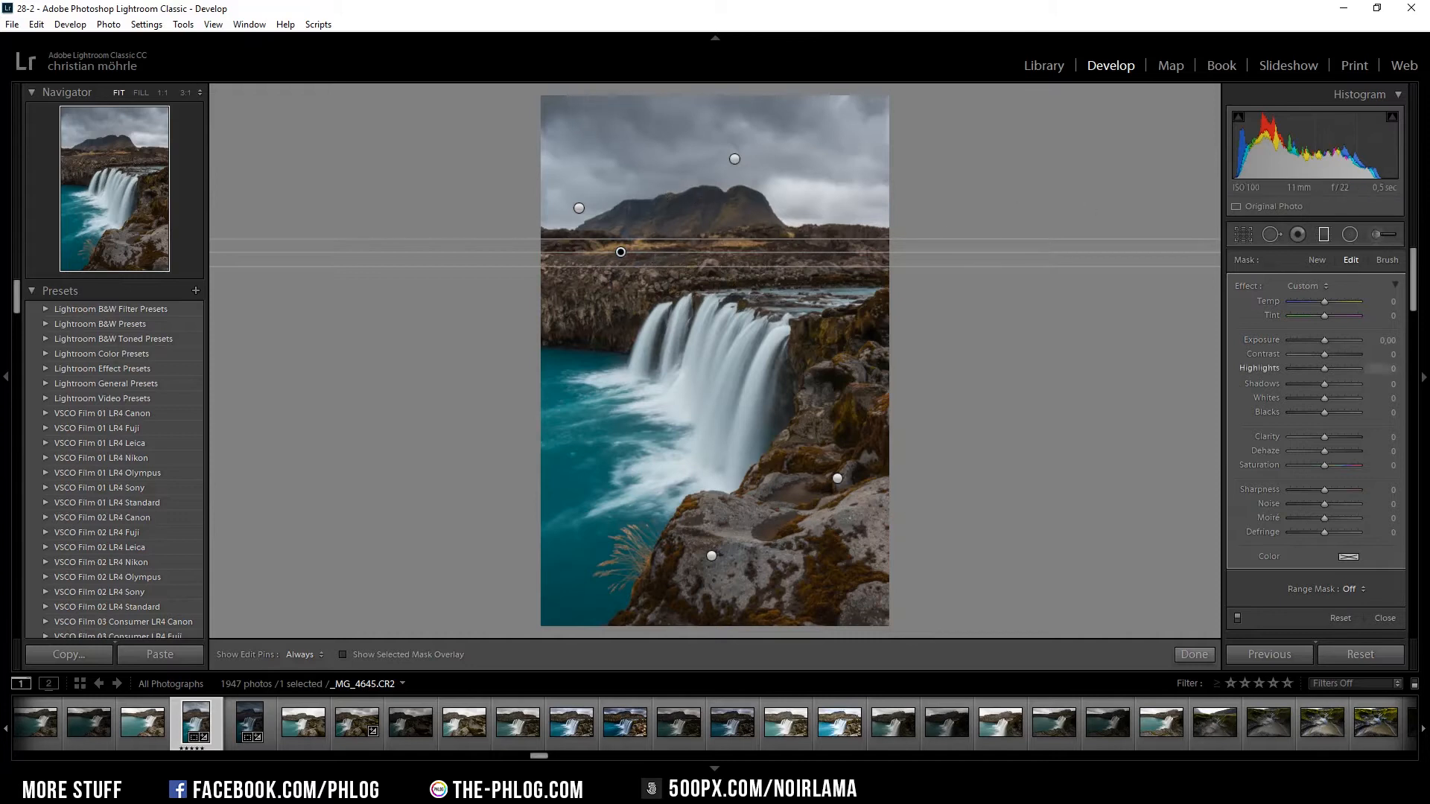
{"action": "left_click_drag", "start_coordinate": [1325, 369], "coordinate": [1298, 370]}
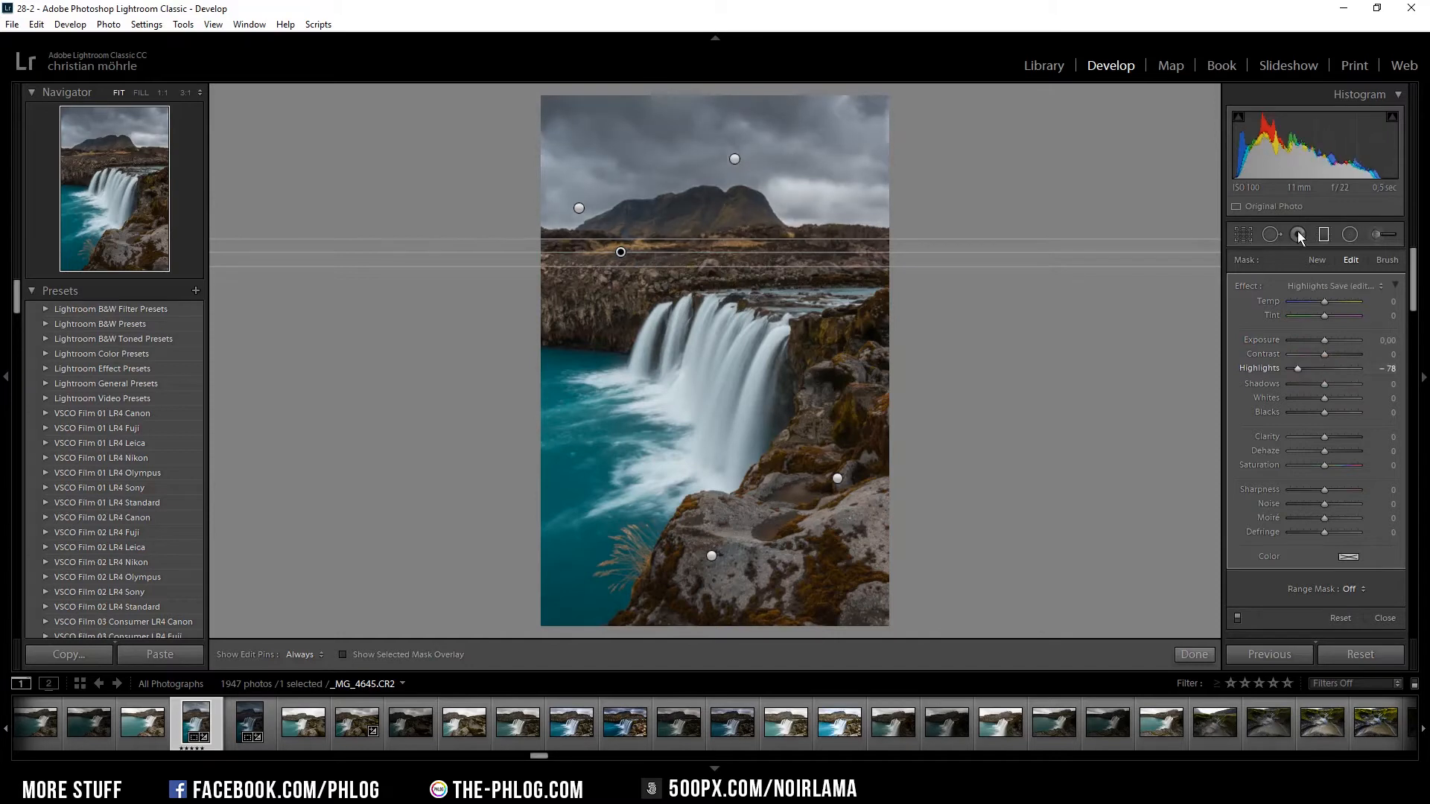
Step: Raise Clarity to about 33 in the diagonal graduated filter over the rocks beside the waterfall
{"action": "left_click", "coordinate": [838, 479]}
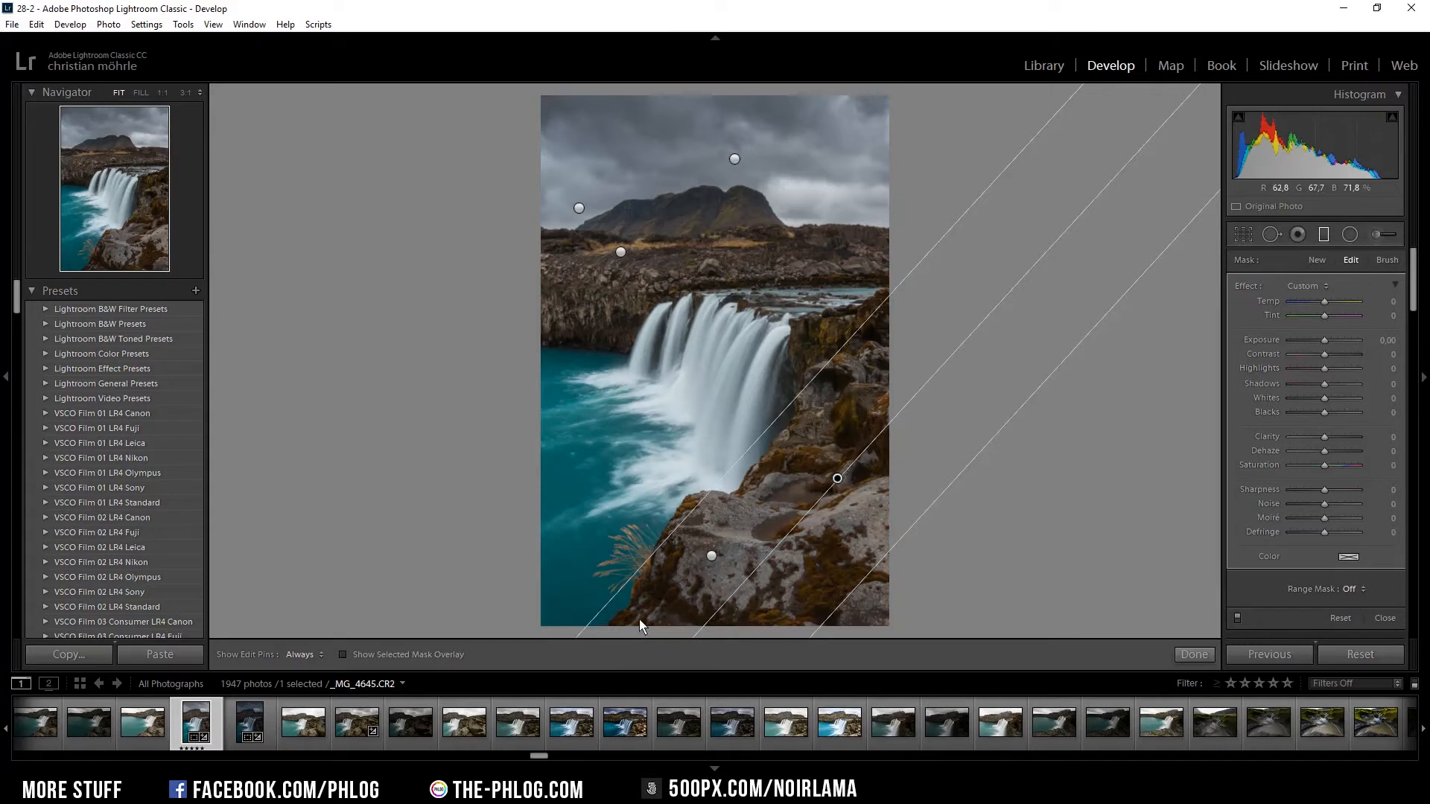
{"action": "left_click", "coordinate": [837, 478]}
{"action": "left_click_drag", "start_coordinate": [1328, 436], "coordinate": [1337, 437]}
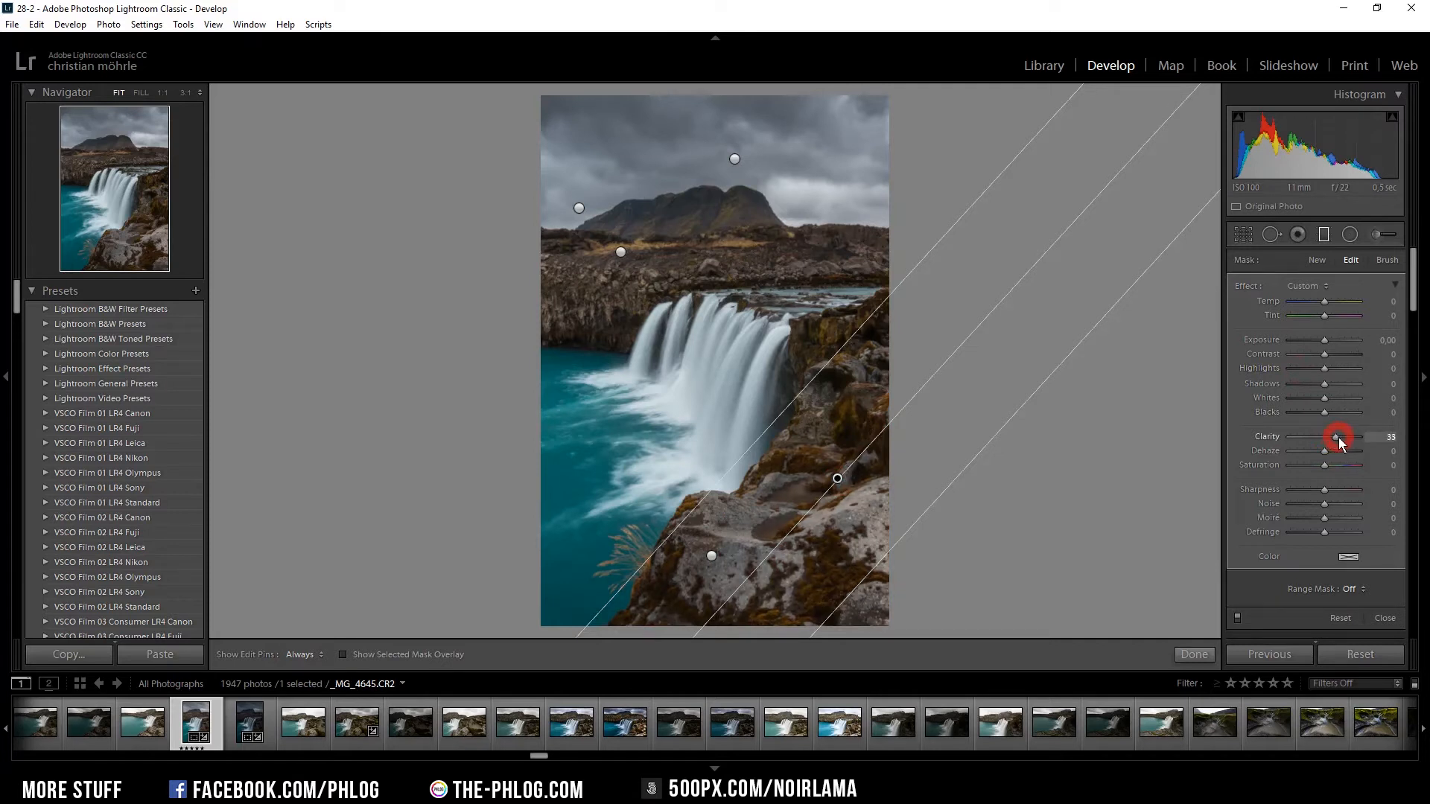
Step: Set exposure to −0.26 and increase Clarity in the graduated filter over the foreground rocks
{"action": "left_click", "coordinate": [711, 557]}
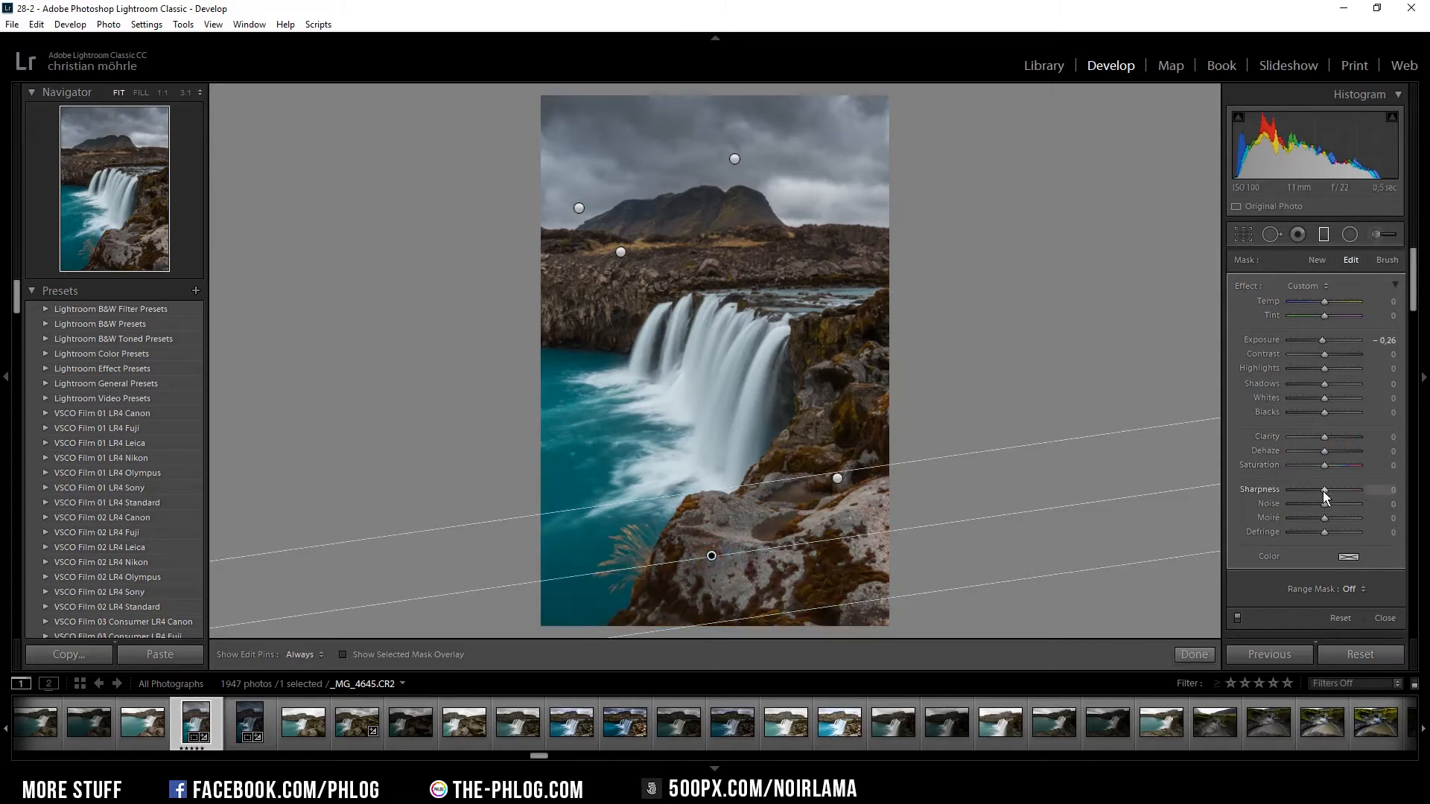
{"action": "left_click_drag", "start_coordinate": [1324, 437], "coordinate": [1344, 439]}
{"action": "left_click", "coordinate": [1328, 239]}
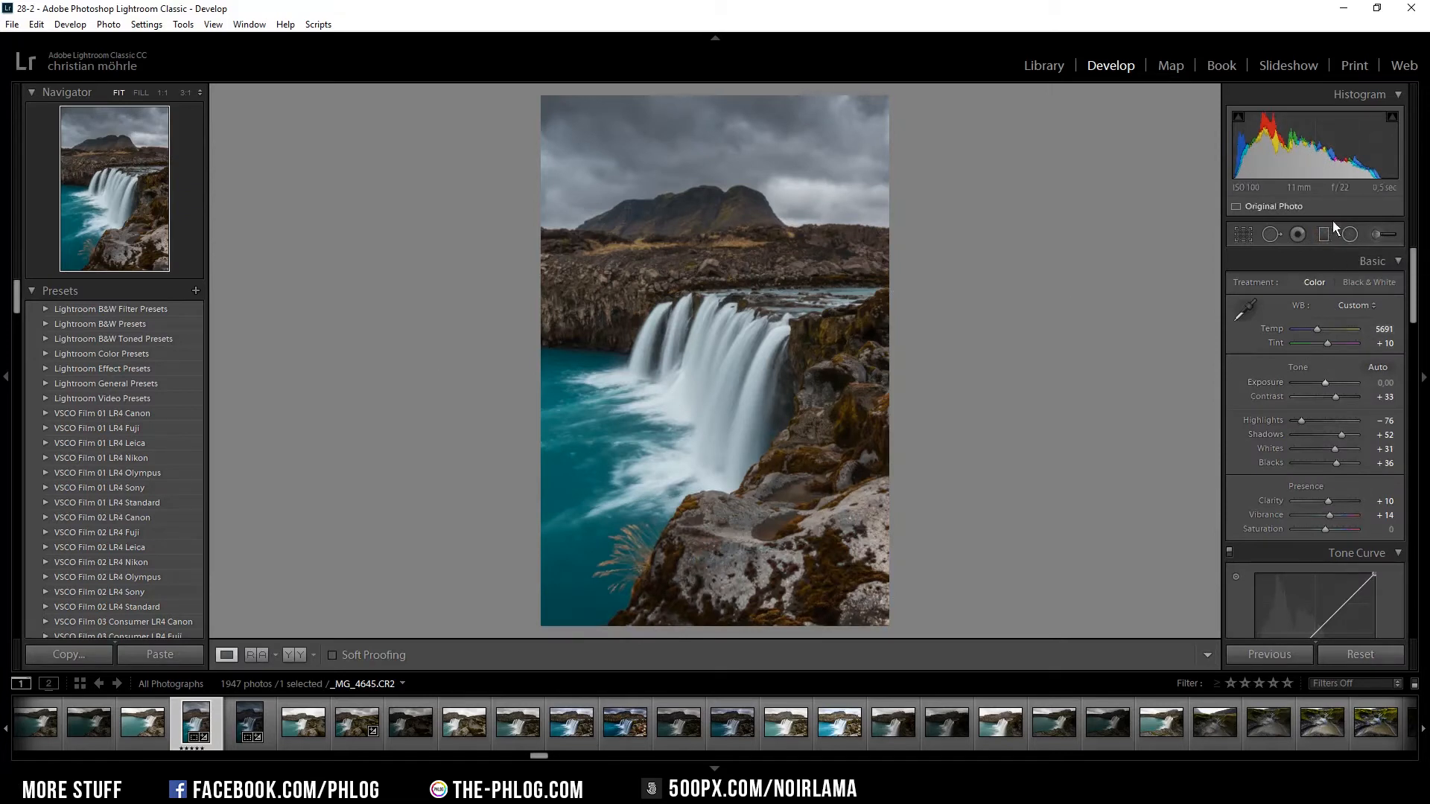
Step: Set Contrast 100, Highlights −100 and Clarity 100, and reduce Saturation in the radial filter around the waterfall
{"action": "left_click", "coordinate": [1352, 237]}
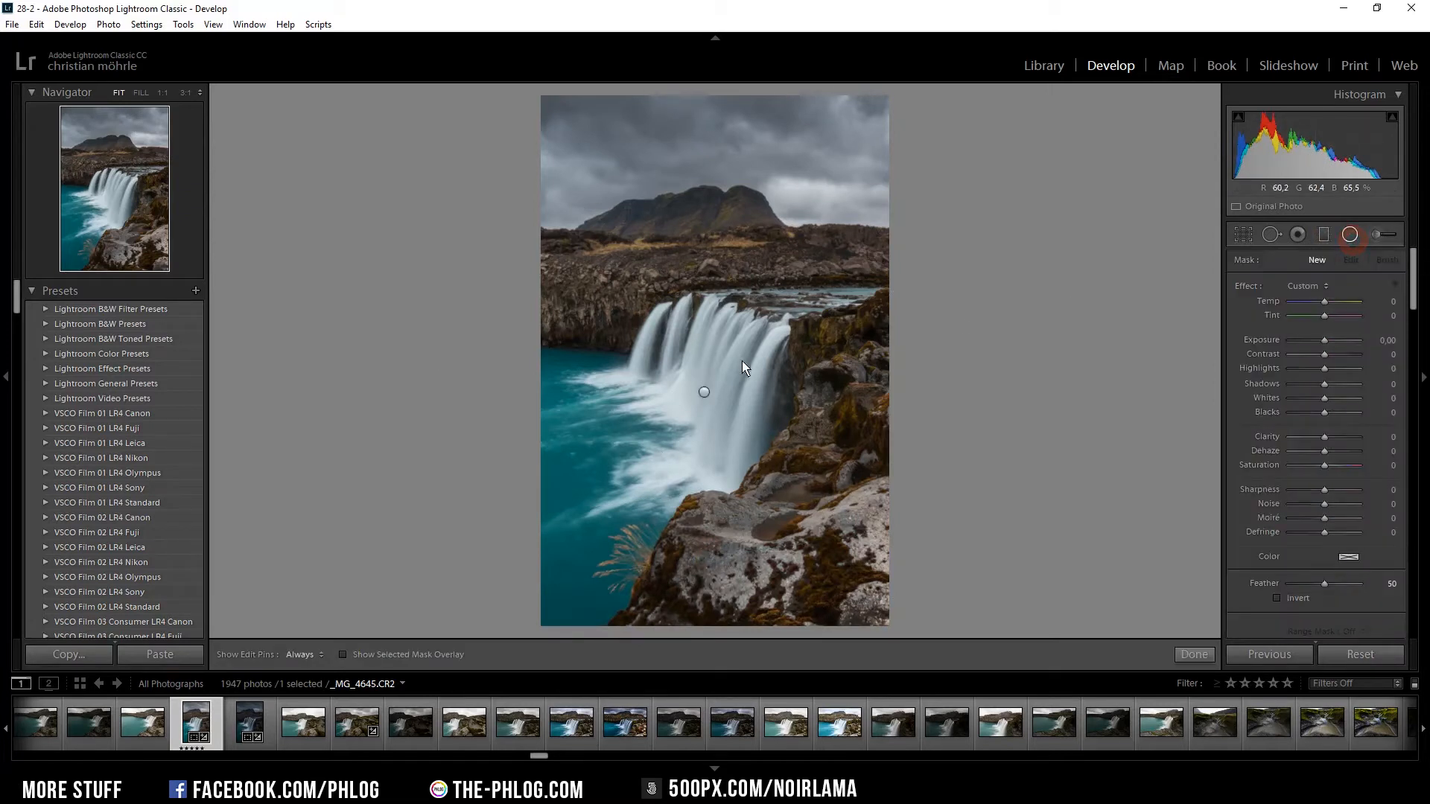
{"action": "left_click", "coordinate": [704, 392]}
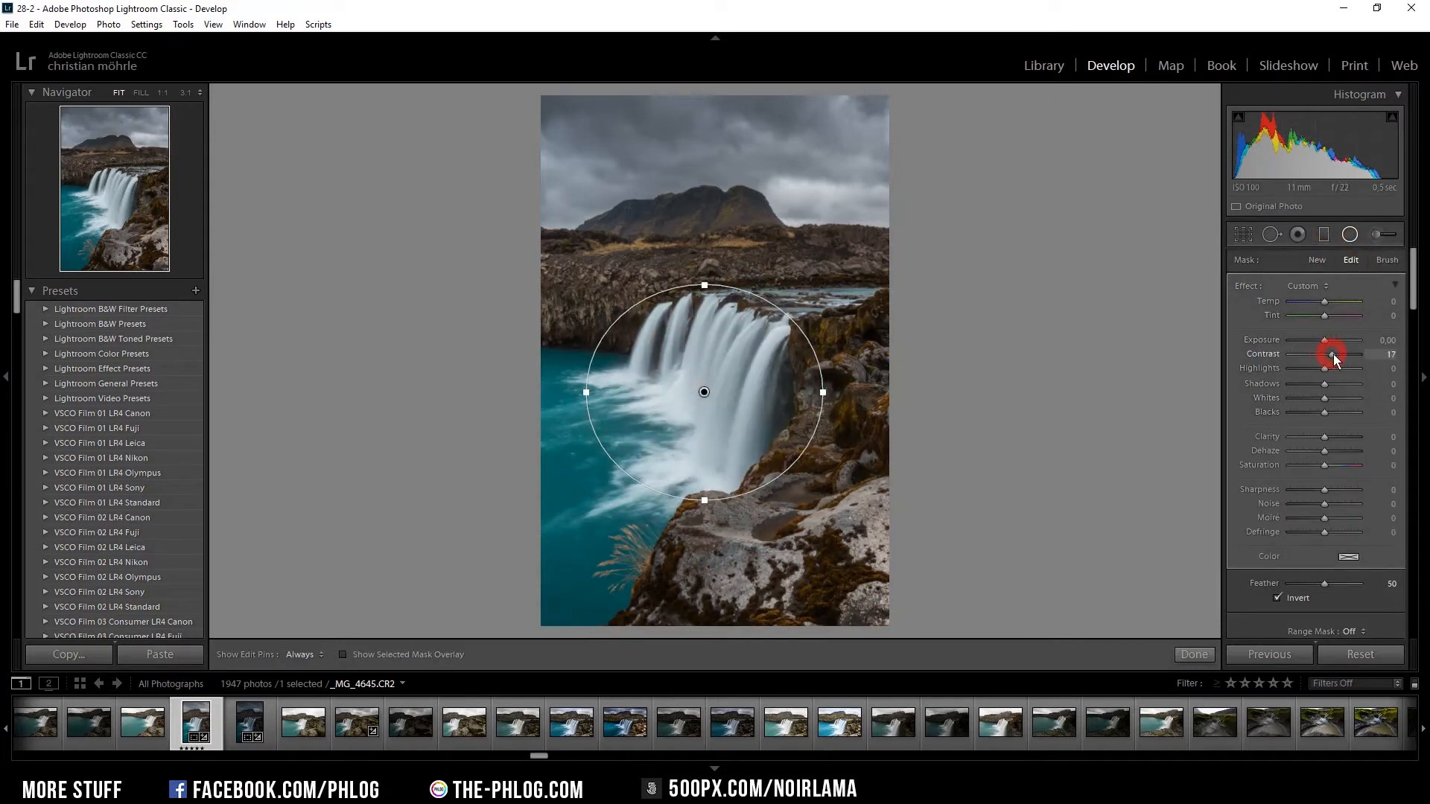
{"action": "left_click_drag", "start_coordinate": [1357, 354], "coordinate": [1274, 375]}
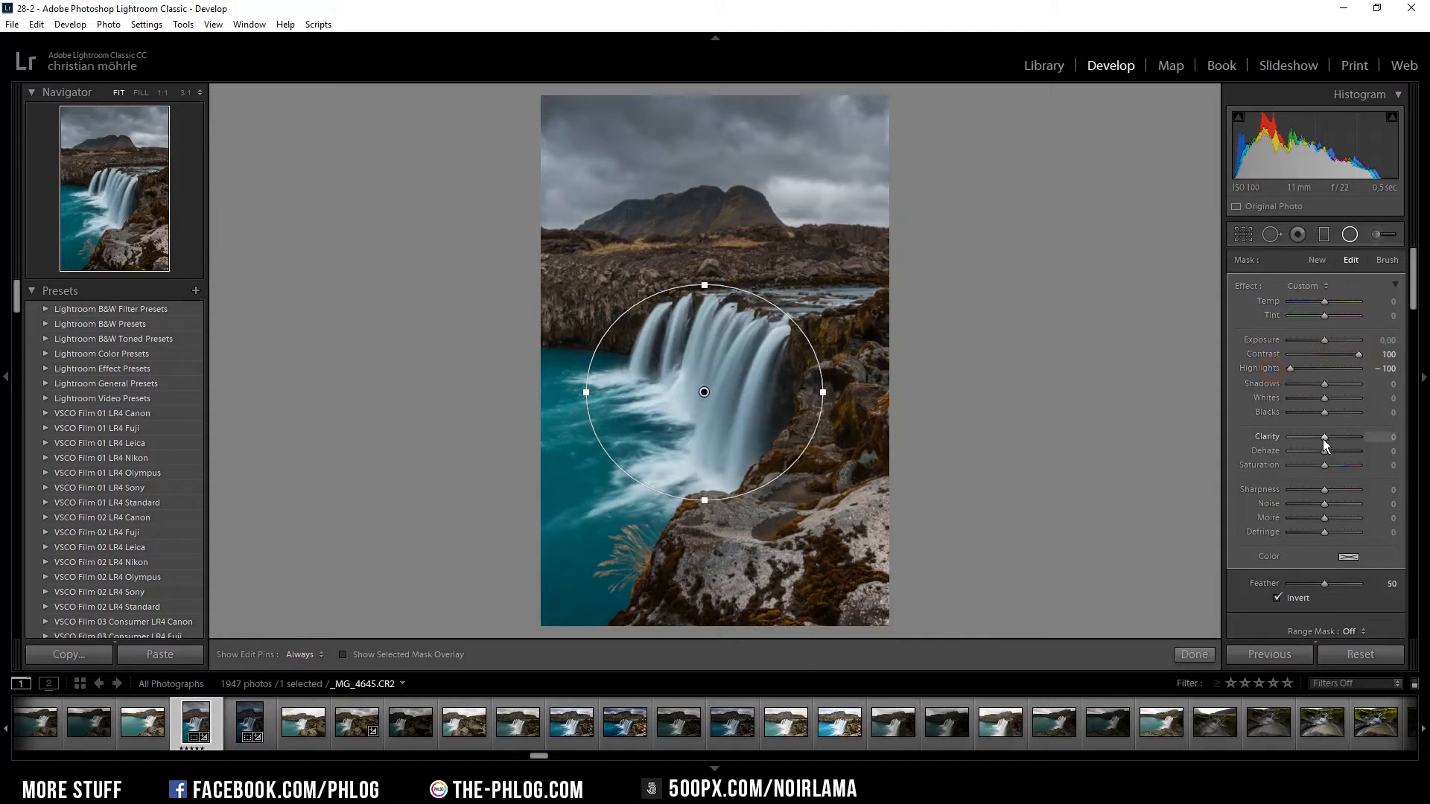
{"action": "left_click_drag", "start_coordinate": [1325, 438], "coordinate": [1380, 438]}
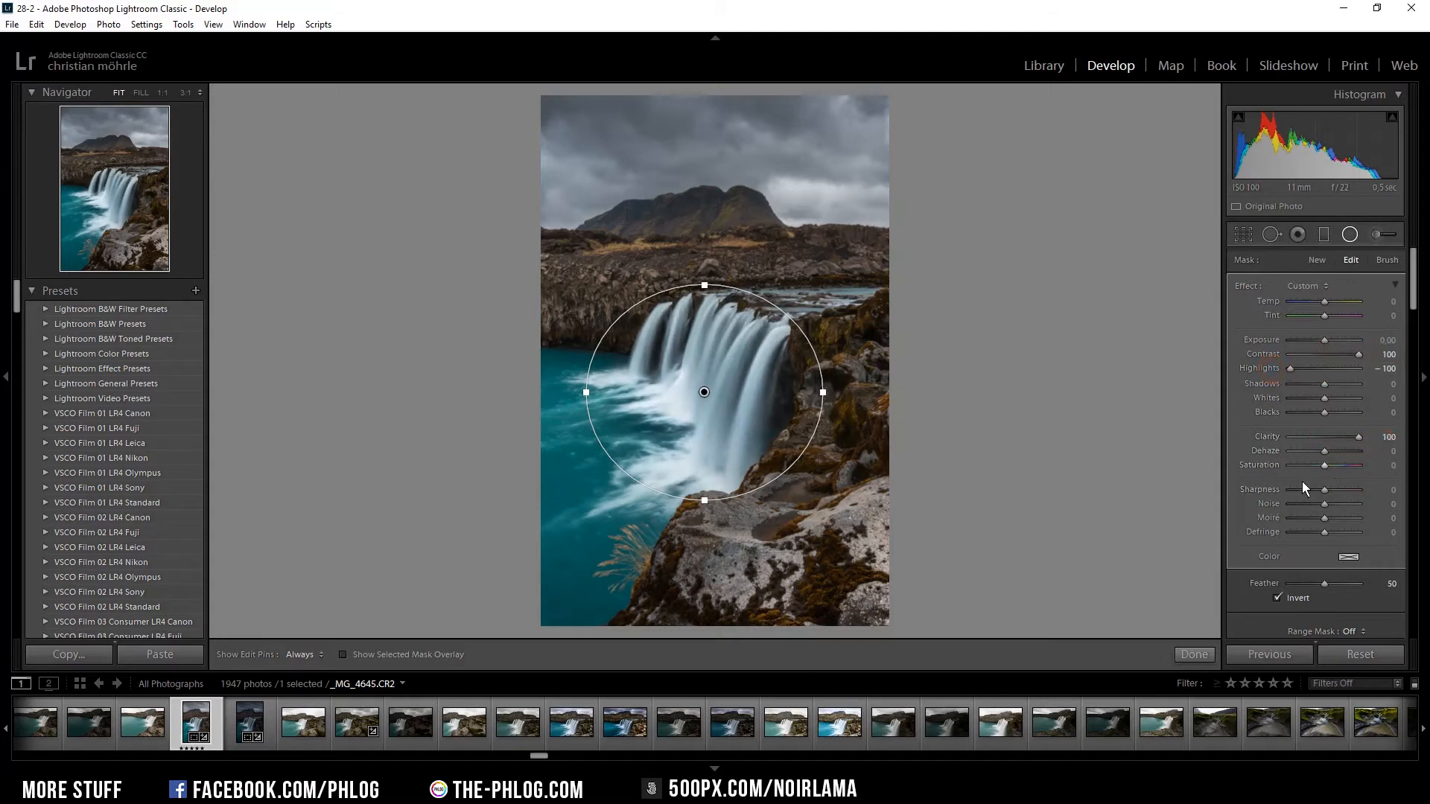
{"action": "left_click_drag", "start_coordinate": [1324, 468], "coordinate": [1312, 467]}
{"action": "left_click", "coordinate": [1349, 236]}
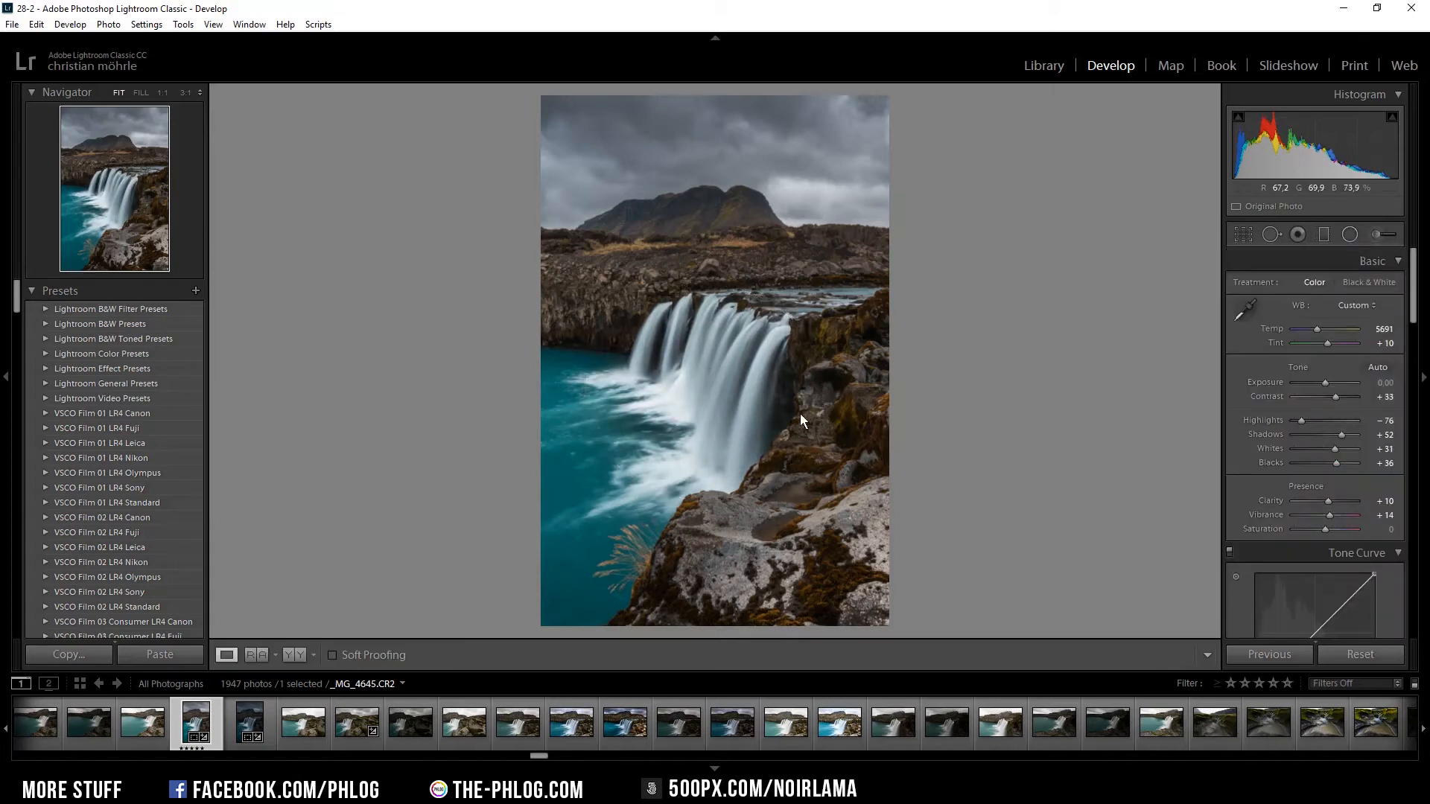
Step: Heal the dark dust spots in the cloudy sky with the Spot Removal tool
{"action": "left_click", "coordinate": [642, 110]}
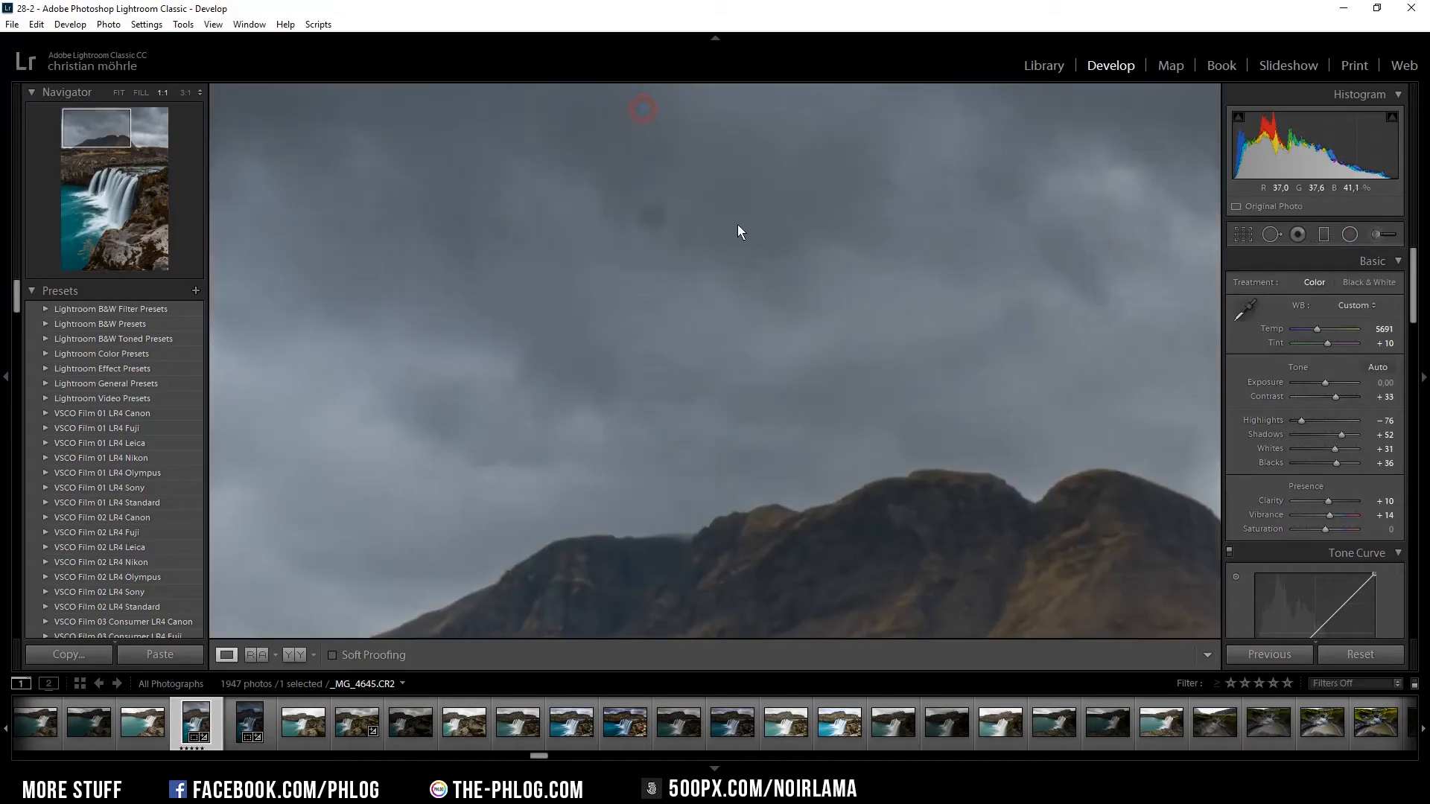
{"action": "left_click", "coordinate": [1271, 236]}
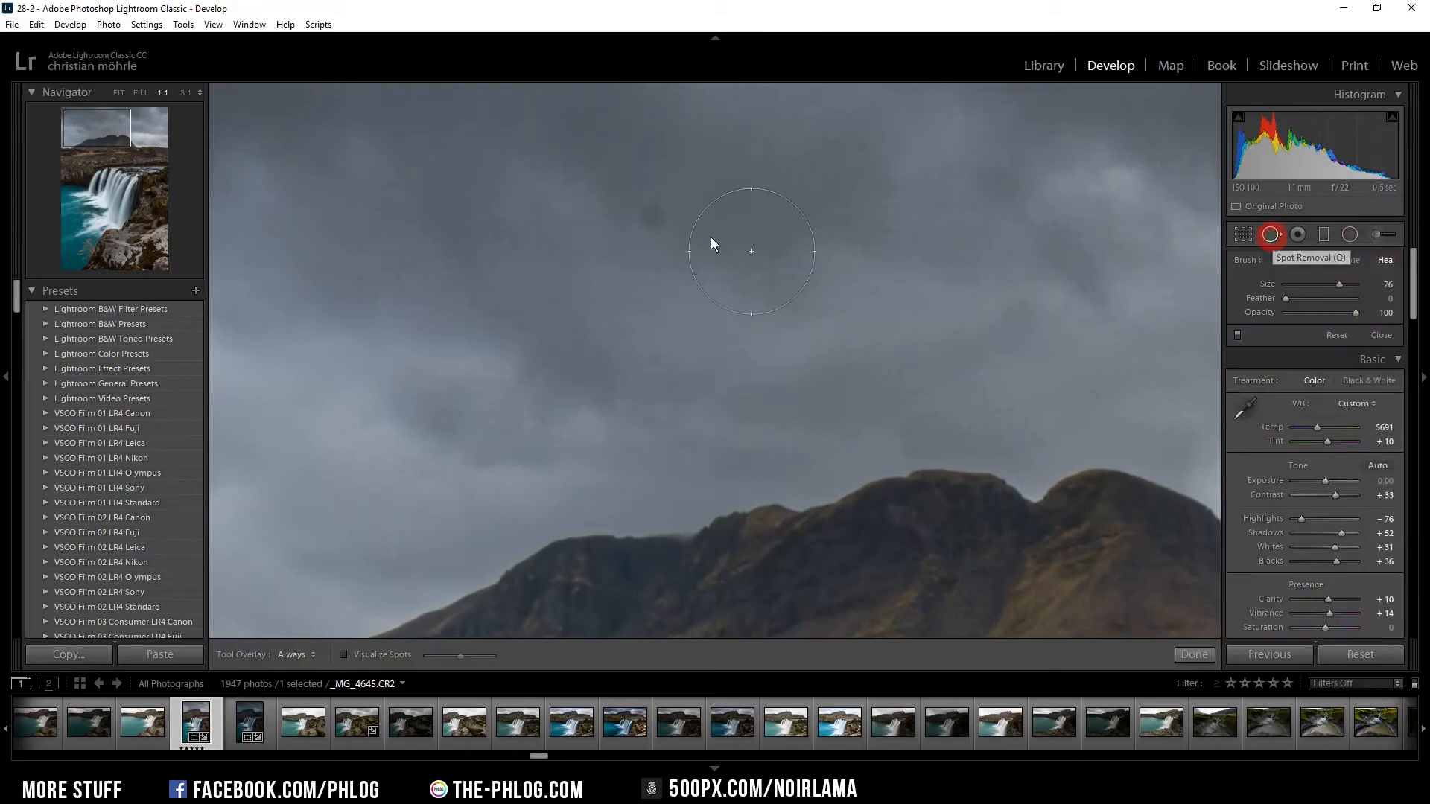
{"action": "left_click", "coordinate": [654, 216]}
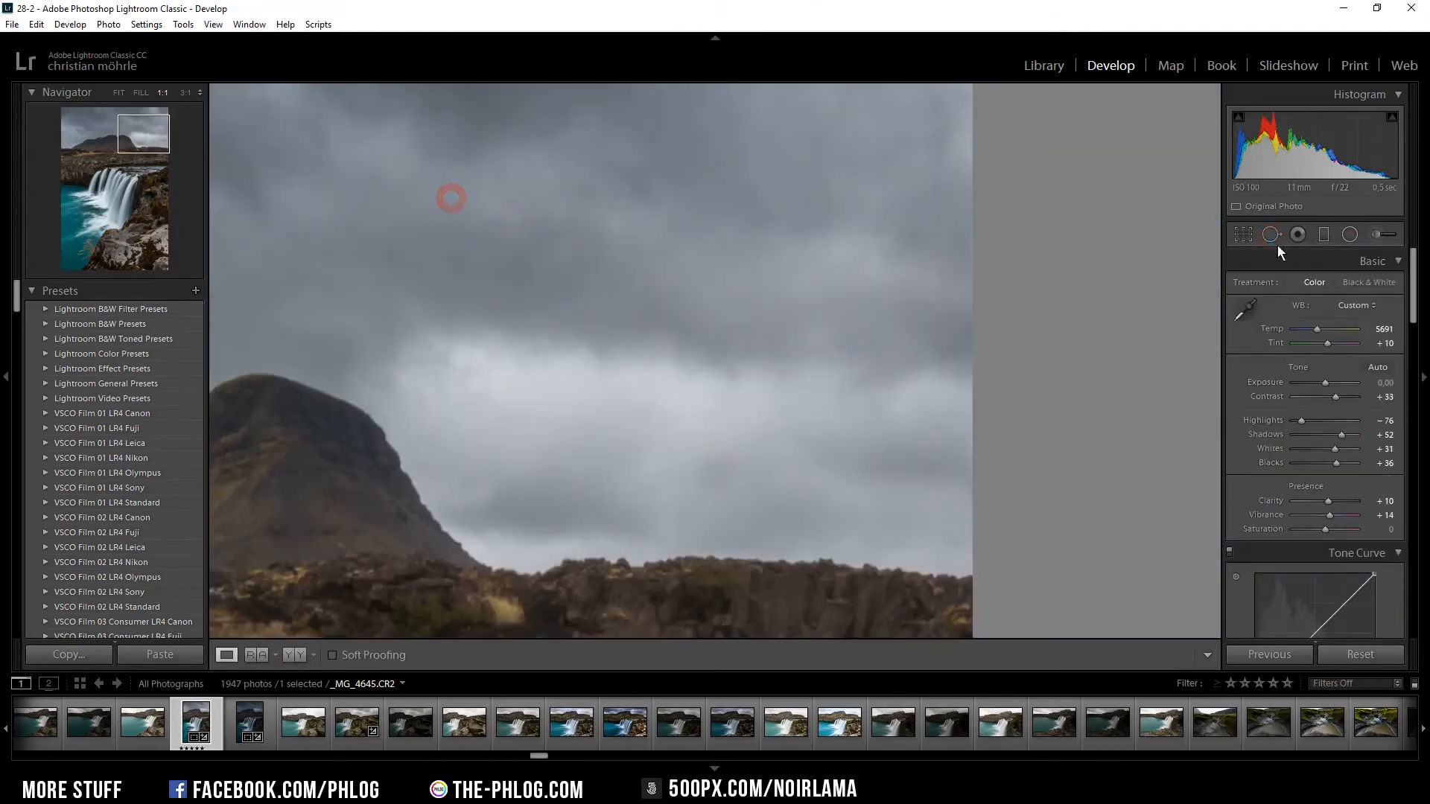
{"action": "left_click", "coordinate": [819, 368]}
{"action": "left_click", "coordinate": [477, 225]}
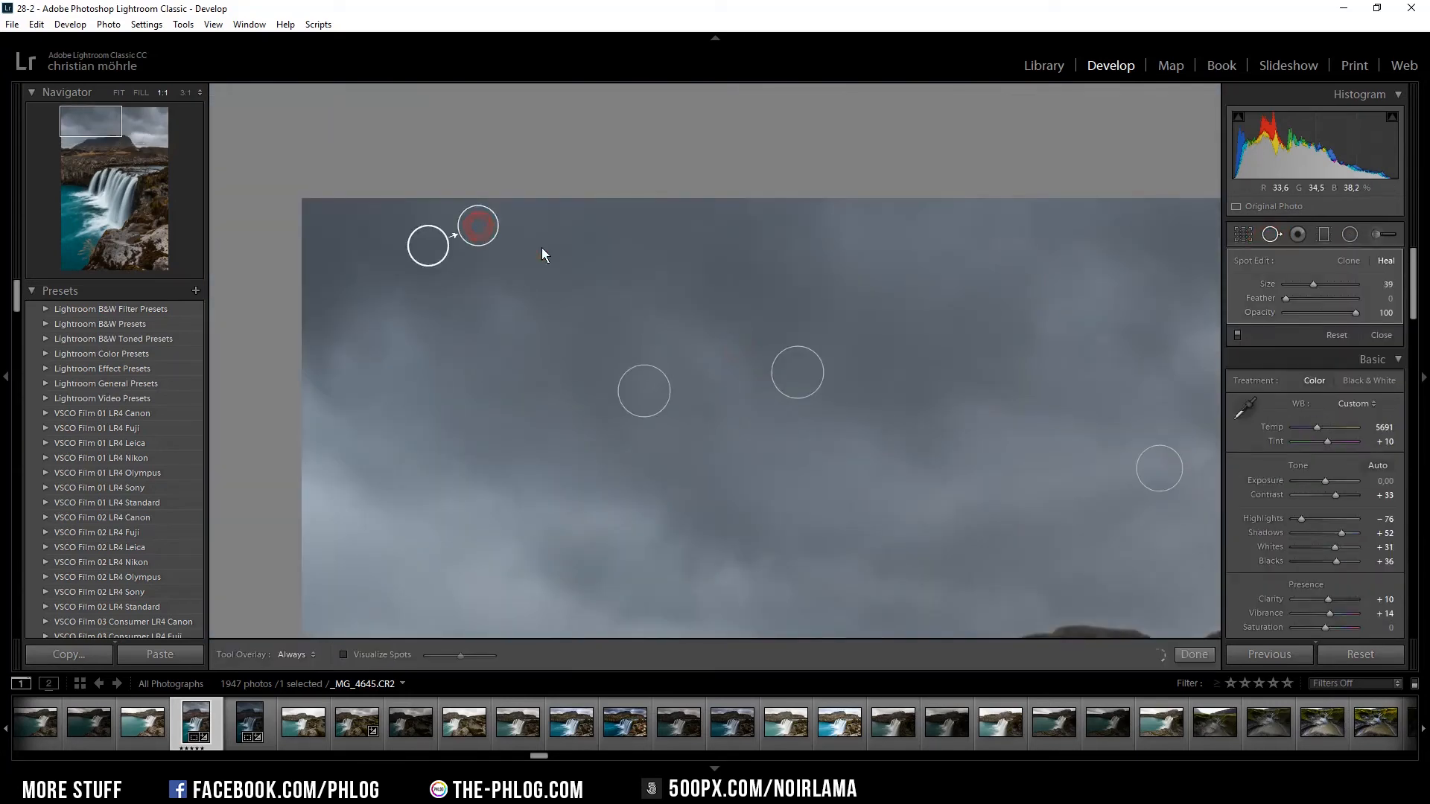
{"action": "left_click", "coordinate": [1272, 234]}
{"action": "left_click_drag", "start_coordinate": [742, 450], "coordinate": [690, 256]}
{"action": "left_click_drag", "start_coordinate": [865, 234], "coordinate": [738, 338]}
{"action": "left_click", "coordinate": [738, 339]}
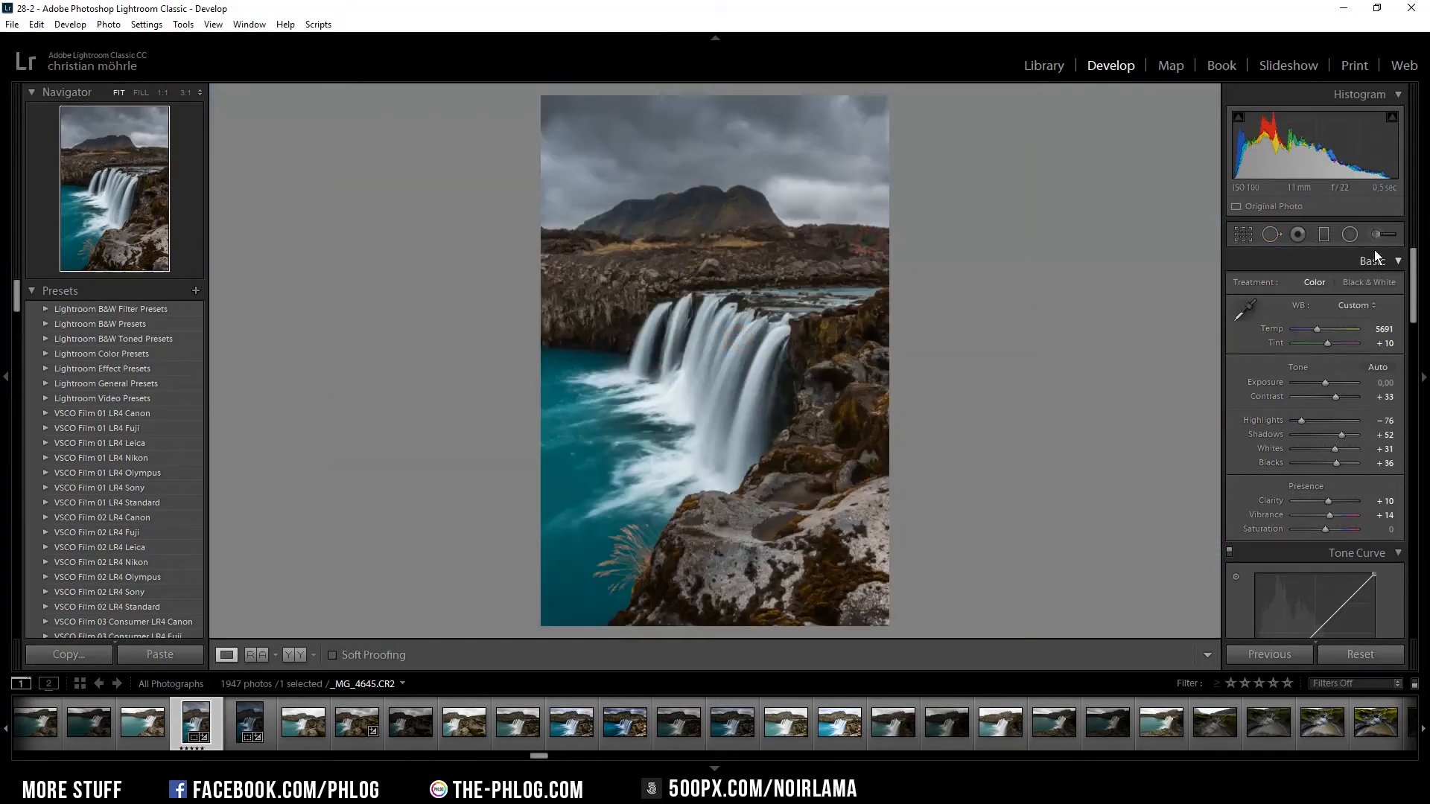
Step: Set HSL saturation to Orange +22, Yellow −40, Green −38 and Aqua −33, reduce Blue saturation, and set Blue luminance to +33
{"action": "left_click_drag", "start_coordinate": [1413, 260], "coordinate": [1415, 282]}
{"action": "left_click", "coordinate": [1412, 339]}
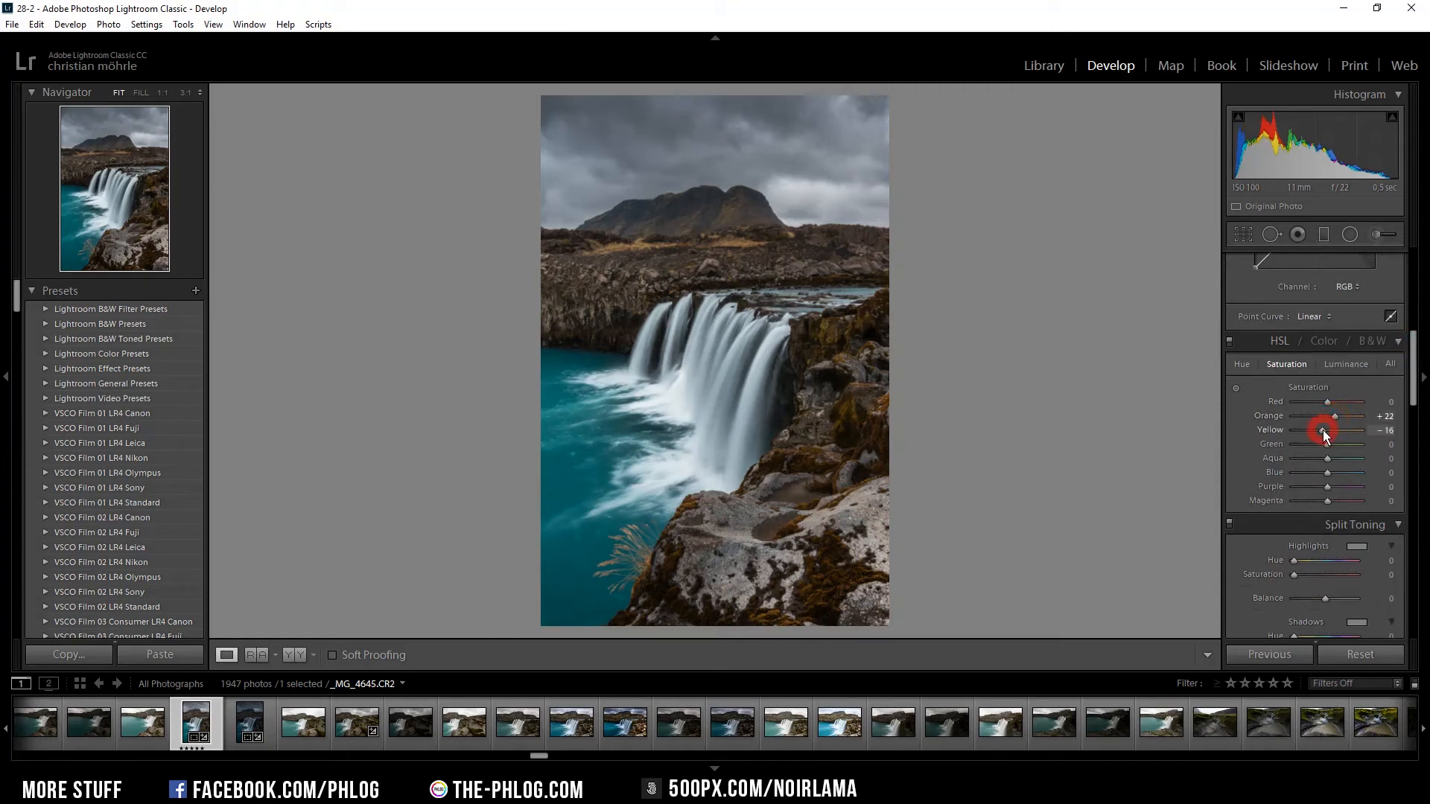
{"action": "left_click_drag", "start_coordinate": [1317, 431], "coordinate": [1316, 461]}
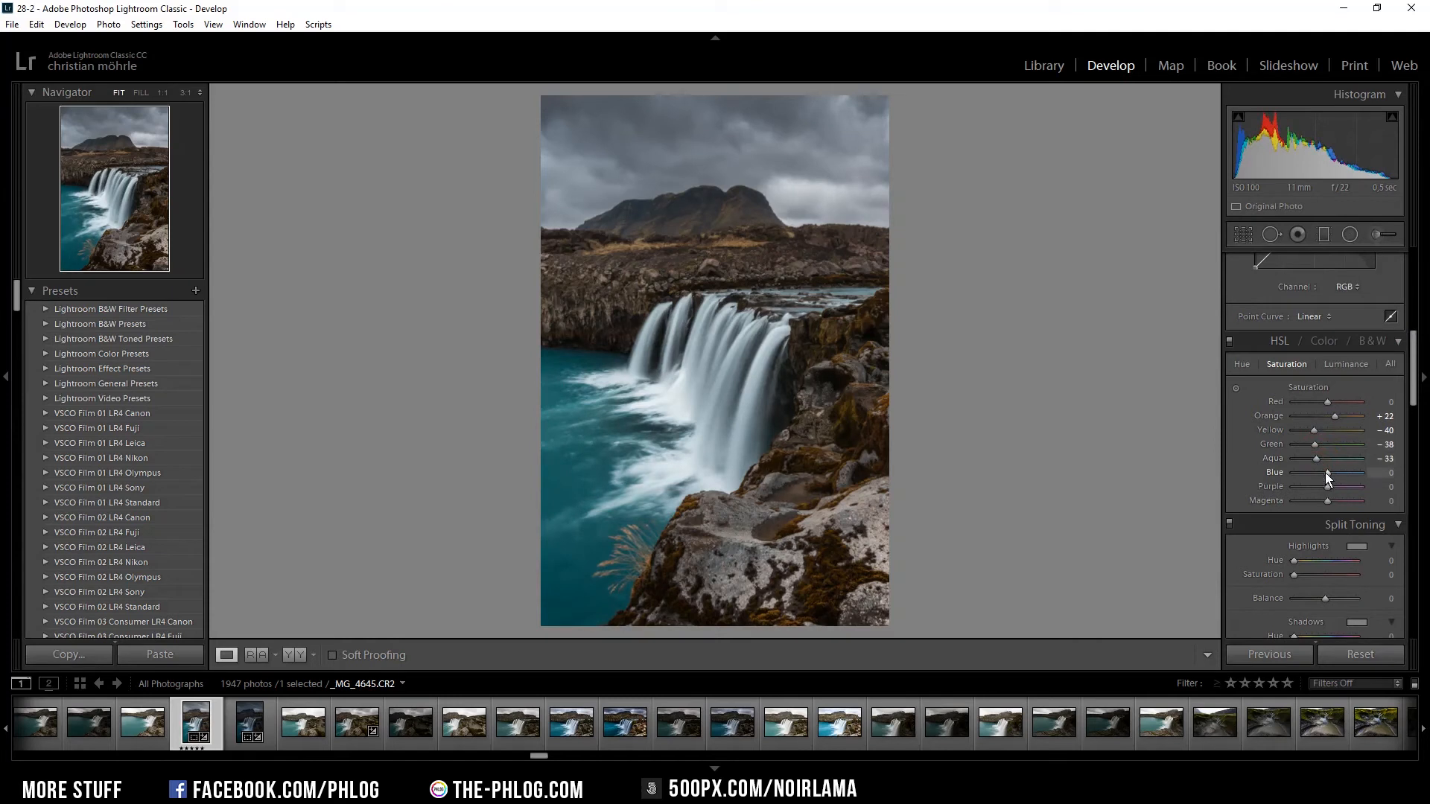
{"action": "left_click_drag", "start_coordinate": [1329, 473], "coordinate": [1323, 473]}
{"action": "left_click", "coordinate": [1356, 364]}
{"action": "mouse_move", "coordinate": [1328, 474]}
{"action": "left_mouse_down"}
{"action": "mouse_move", "coordinate": [1293, 473]}
{"action": "mouse_move", "coordinate": [1338, 472]}
{"action": "left_mouse_up"}
Step: Split tone the photo with highlights at hue 228 and saturation 7, and shadows at hue 229 and saturation about 10
{"action": "left_click_drag", "start_coordinate": [1414, 352], "coordinate": [1415, 387]}
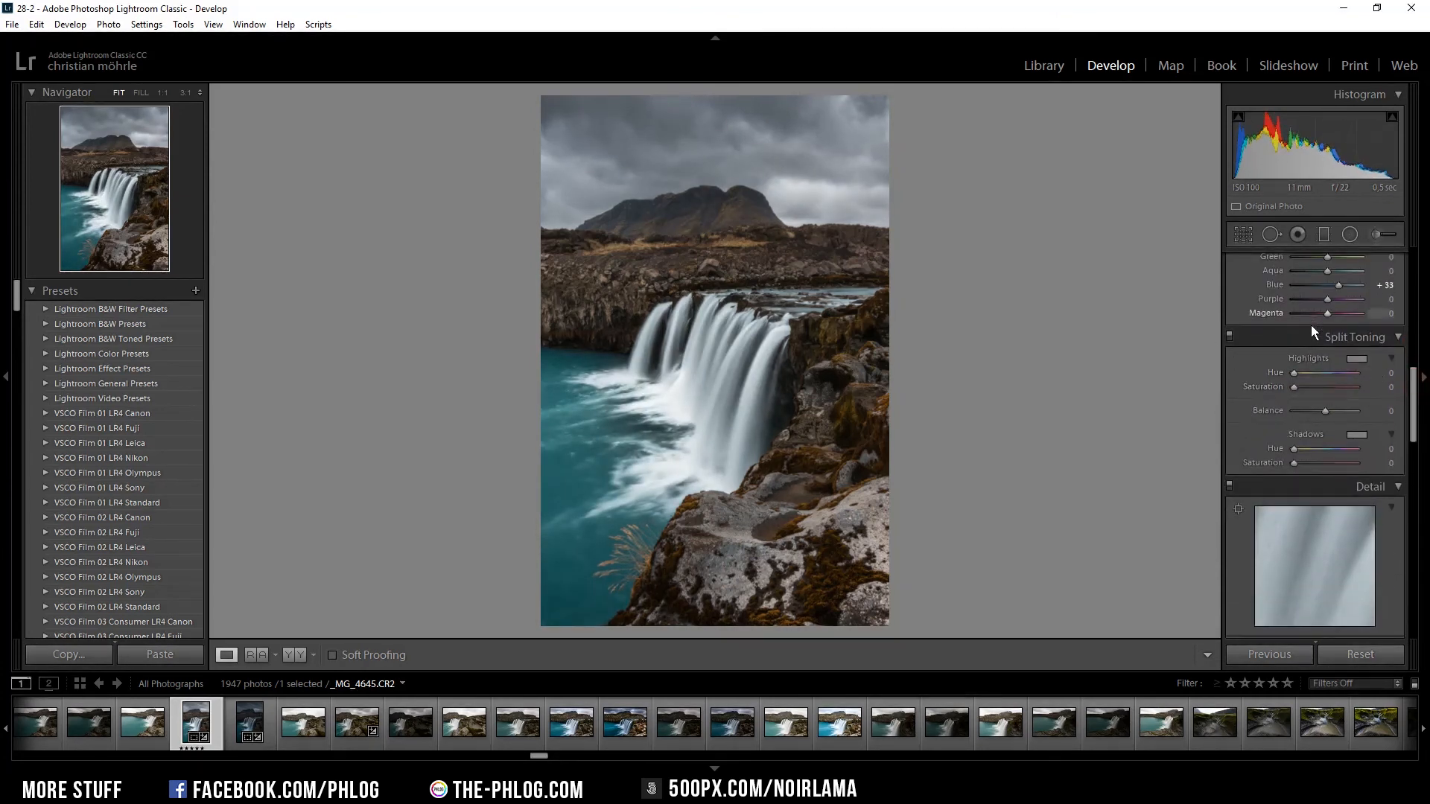
{"action": "left_click", "coordinate": [1357, 359]}
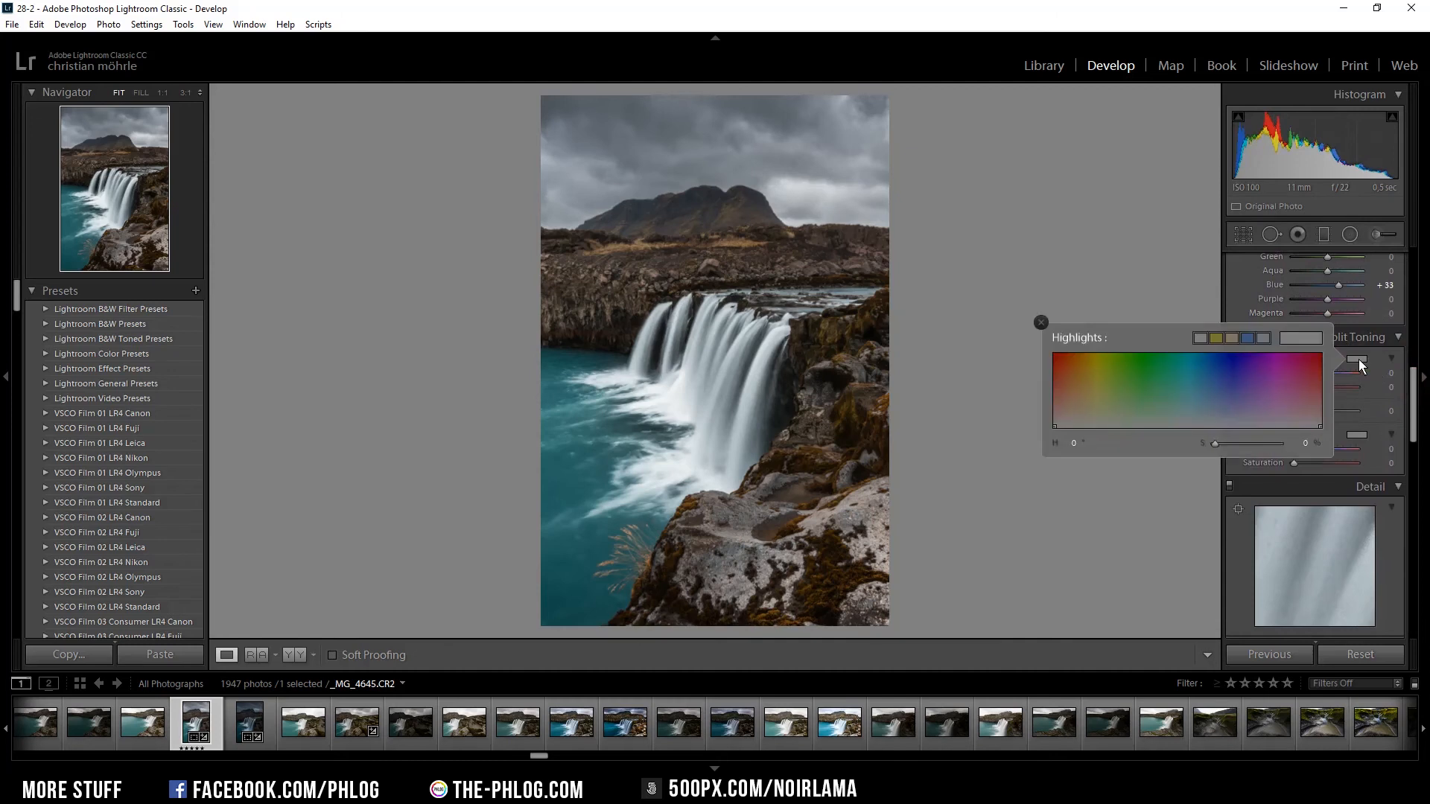
{"action": "left_click", "coordinate": [1085, 414]}
{"action": "left_click_drag", "start_coordinate": [1084, 413], "coordinate": [1223, 417]}
{"action": "left_click", "coordinate": [1357, 435]}
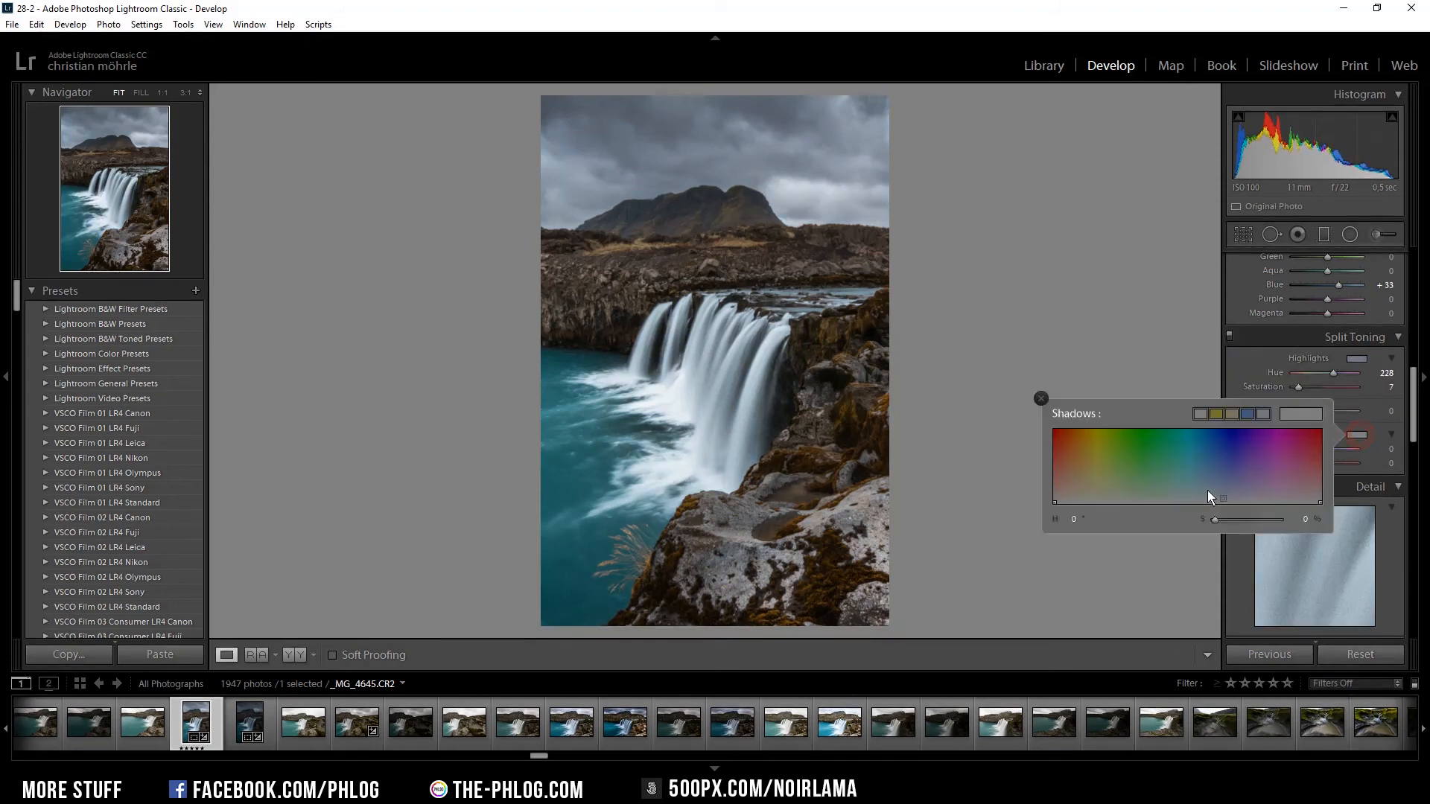
{"action": "left_click_drag", "start_coordinate": [1216, 493], "coordinate": [1224, 496]}
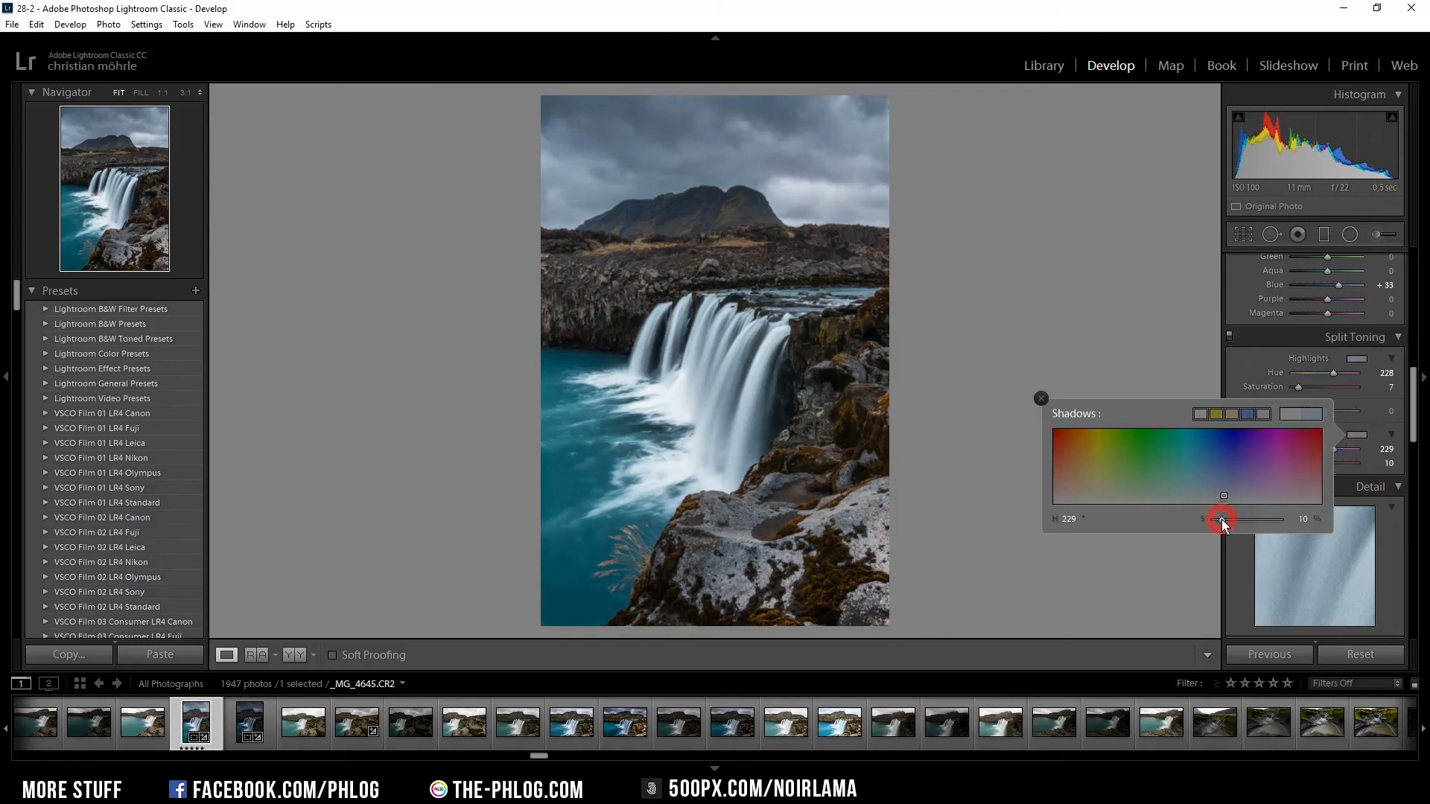
{"action": "left_click_drag", "start_coordinate": [1222, 519], "coordinate": [1222, 520]}
Step: Sharpen the photo by adjusting the sharpening Amount, Radius, Detail and Masking
{"action": "left_click_drag", "start_coordinate": [1411, 373], "coordinate": [1405, 430]}
{"action": "left_click", "coordinate": [1304, 396]}
{"action": "mouse_move", "coordinate": [1303, 401]}
{"action": "left_mouse_down"}
{"action": "mouse_move", "coordinate": [1332, 400]}
{"action": "mouse_move", "coordinate": [1294, 410]}
{"action": "left_mouse_up"}
{"action": "left_click", "coordinate": [1307, 411]}
{"action": "mouse_move", "coordinate": [1310, 423]}
{"action": "left_mouse_down"}
{"action": "mouse_move", "coordinate": [1328, 423]}
{"action": "mouse_move", "coordinate": [1300, 444]}
{"action": "mouse_move", "coordinate": [1321, 437]}
{"action": "left_mouse_up"}
{"action": "key", "text": "alt"}
Step: Add a dark post-crop vignette with an amount of −12
{"action": "left_click_drag", "start_coordinate": [1413, 430], "coordinate": [1392, 513]}
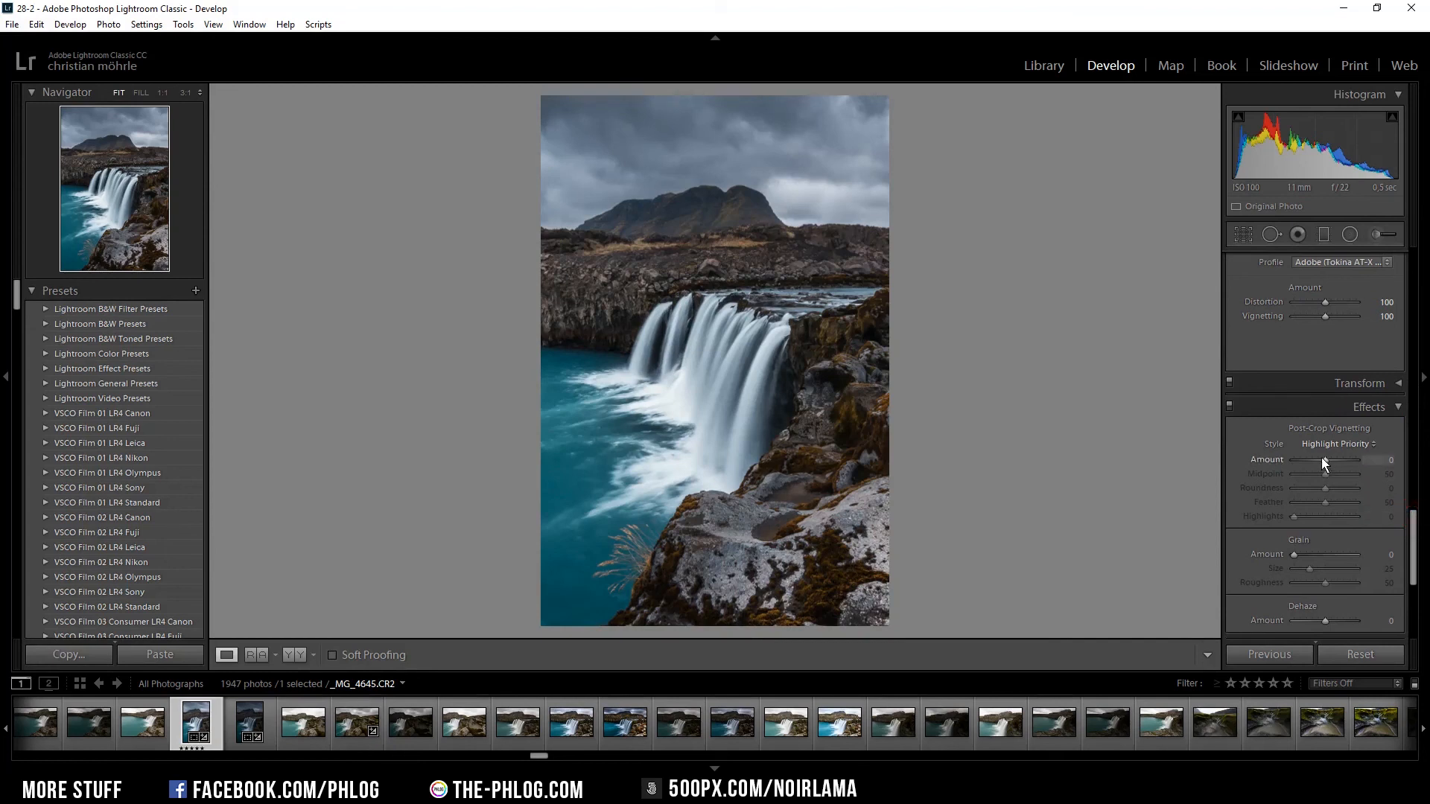
{"action": "left_click_drag", "start_coordinate": [1323, 461], "coordinate": [1318, 464]}
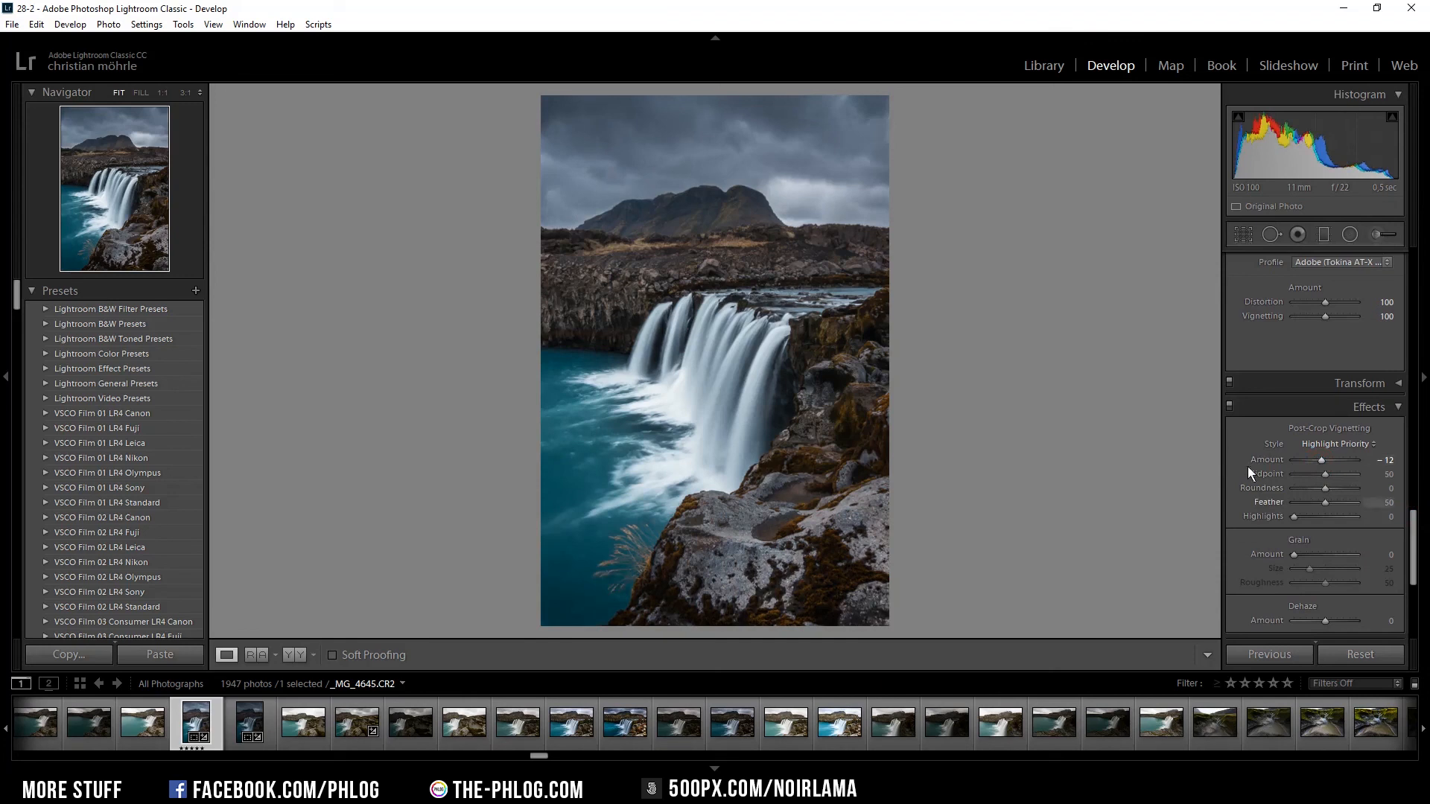